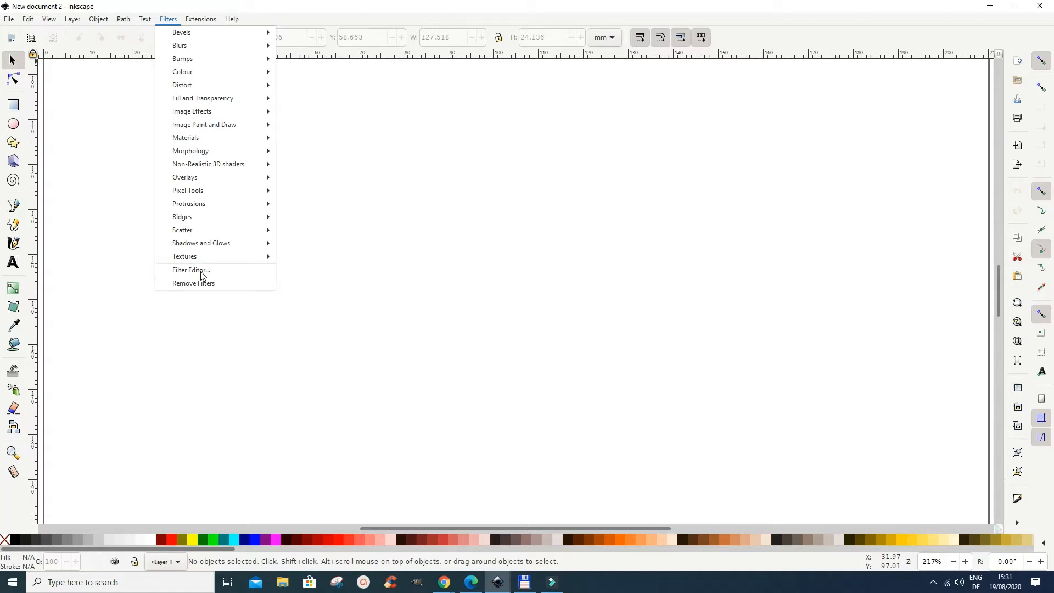
mouse_move(185, 34)
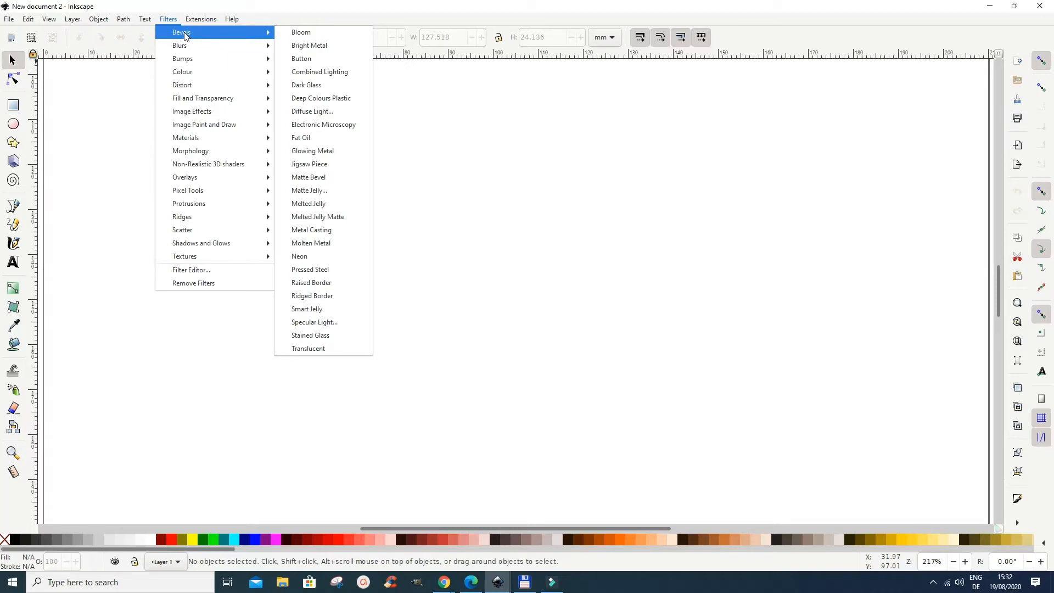
left_click(75, 129)
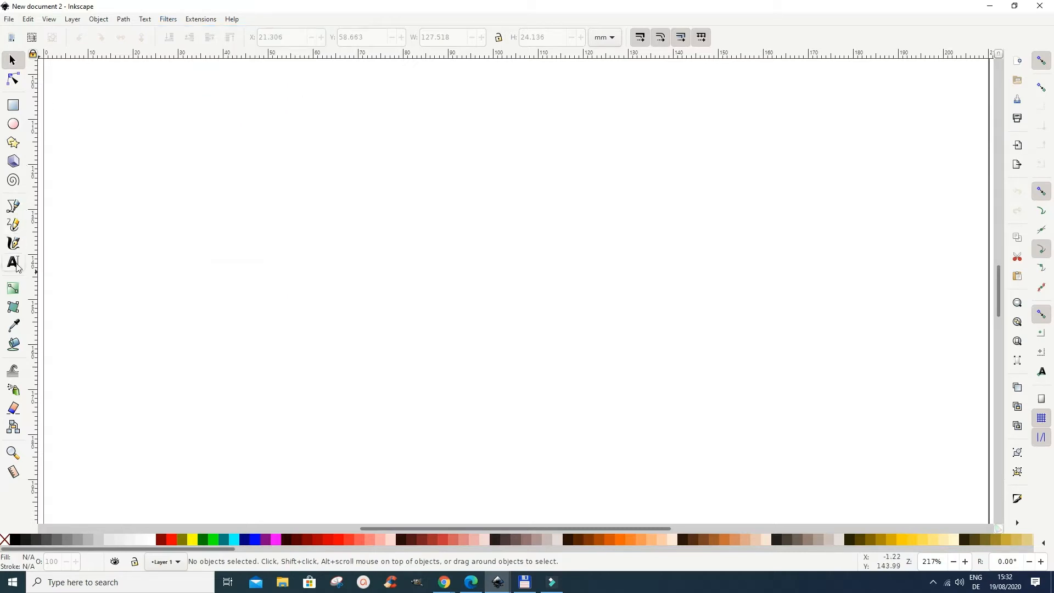
Add the text "Thankful" to the upper part of the canvas and enlarge it proportionally about its centre to about 62 mm wide.
left_click(13, 262)
left_click(232, 233)
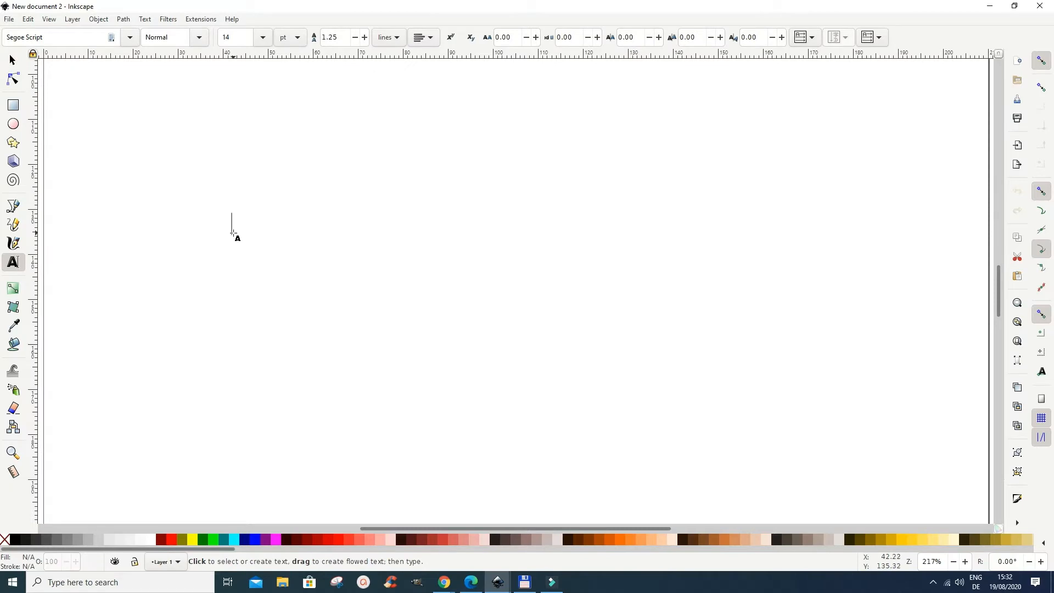
type("Thank")
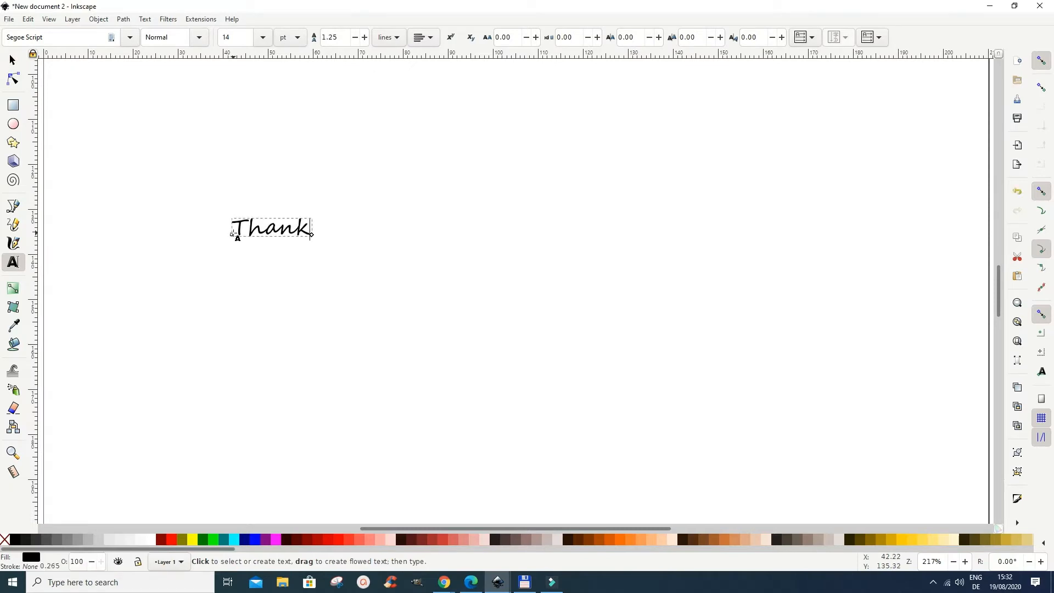
type("ful")
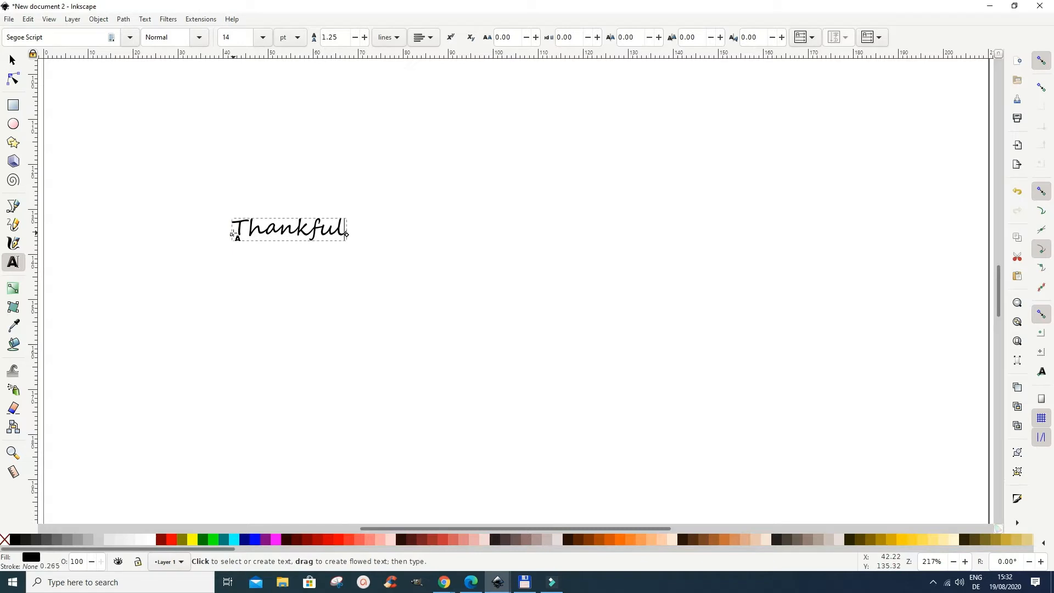
left_click(12, 60)
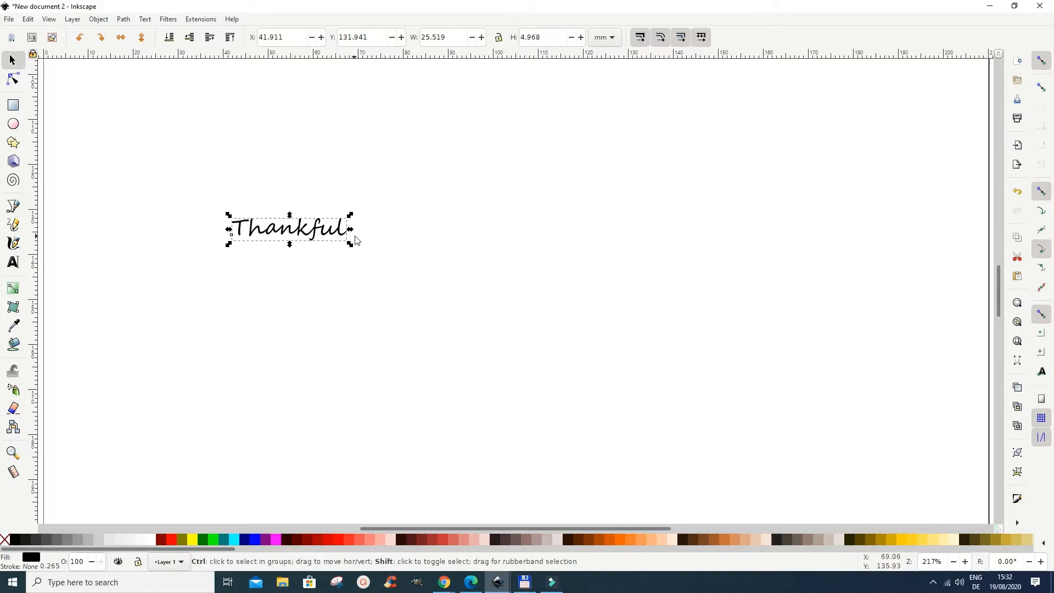
left_click_drag(352, 230, 436, 244)
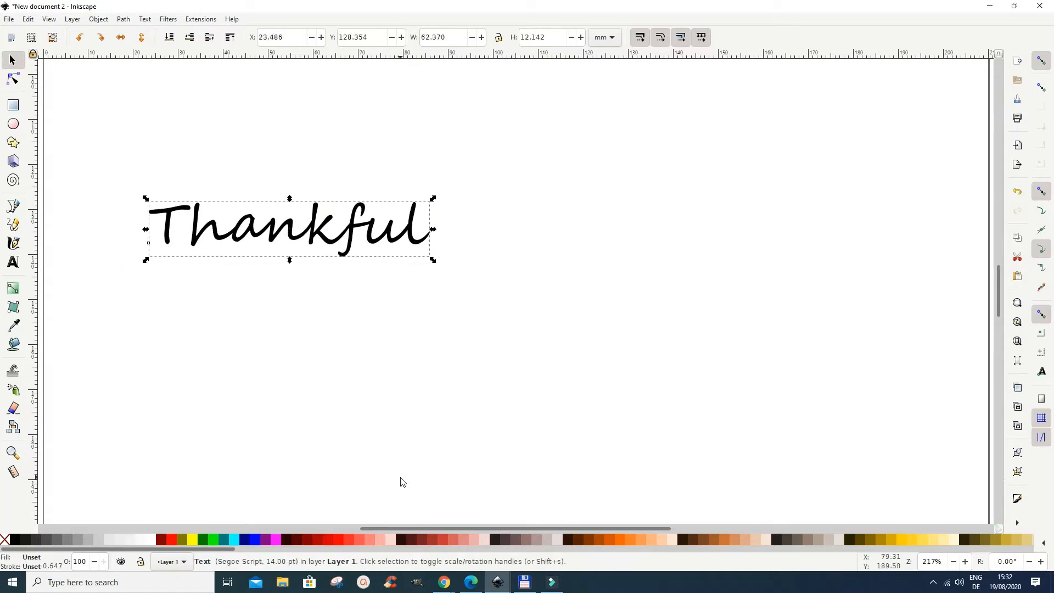
Fill the "Thankful" text with bright red and apply the Bloom bevel filter to it.
left_click(330, 539)
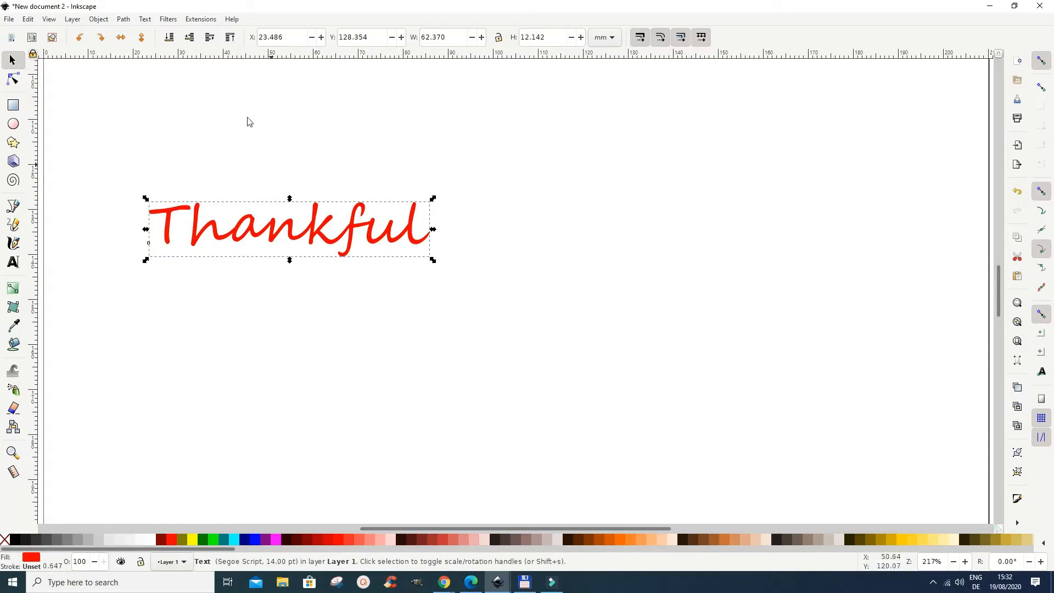
left_click(170, 20)
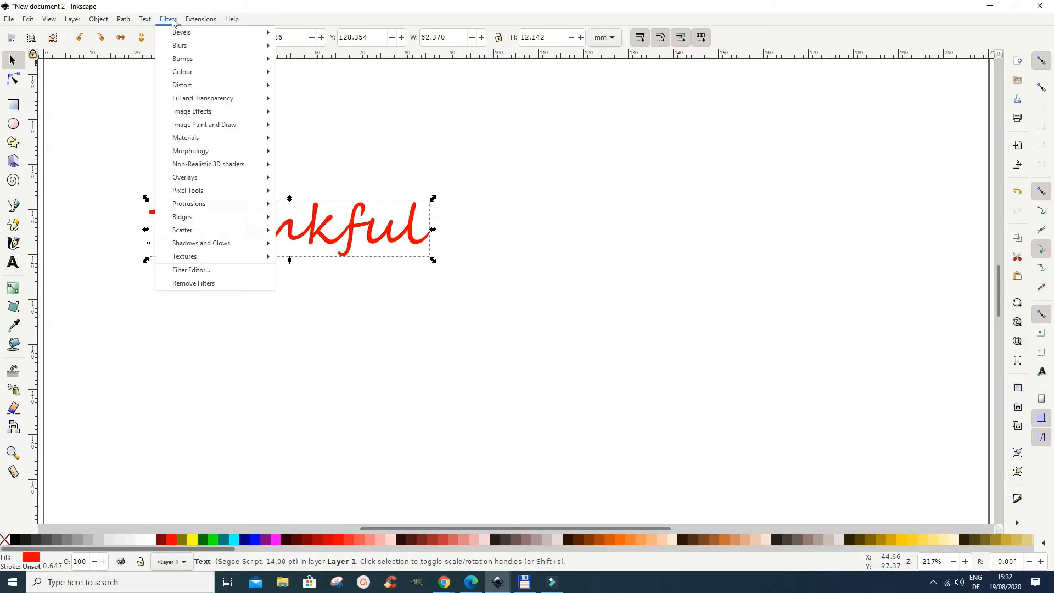
mouse_move(179, 34)
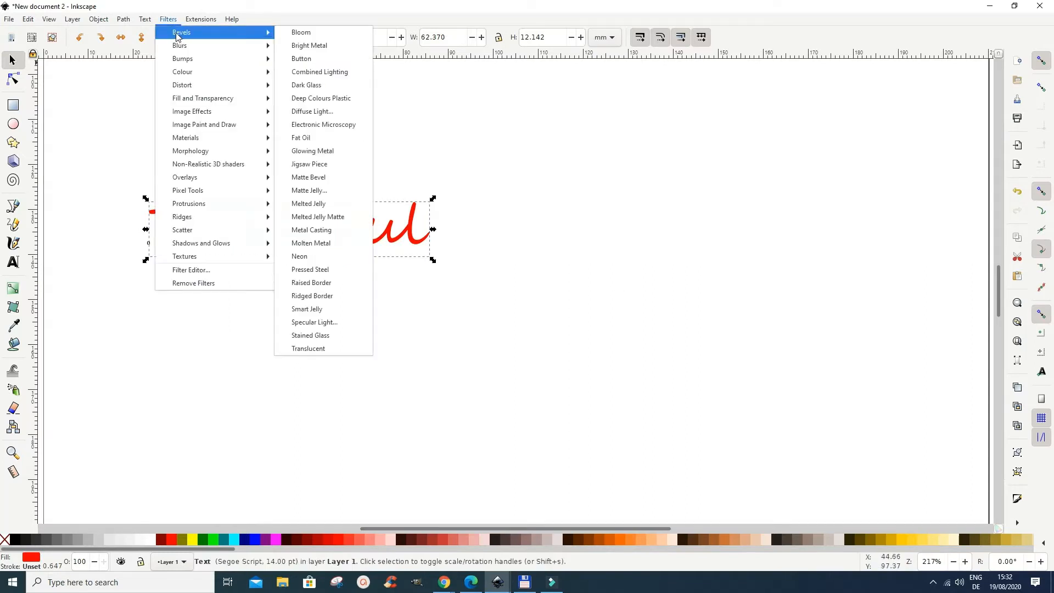
left_click(295, 33)
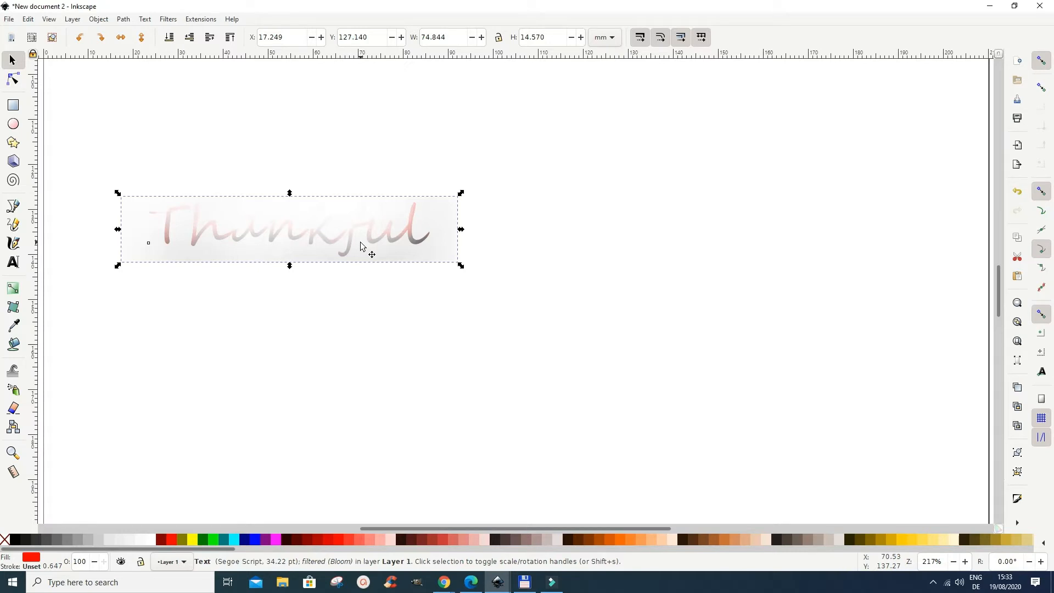
Open the Filter Editor for the text's Bloom filter and widen it so the complete effect connections fit.
left_click(165, 23)
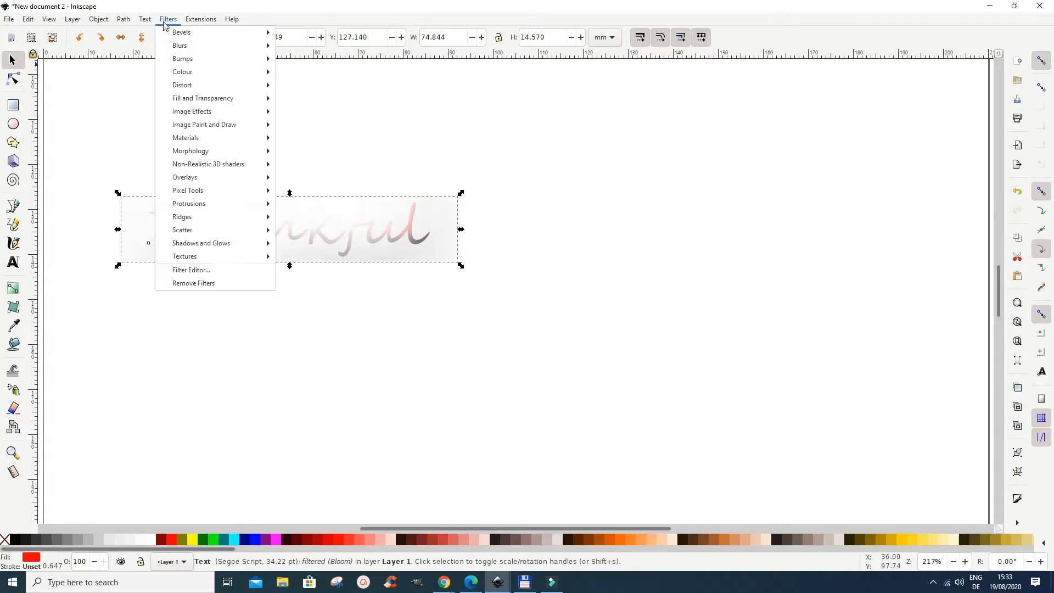
left_click(189, 270)
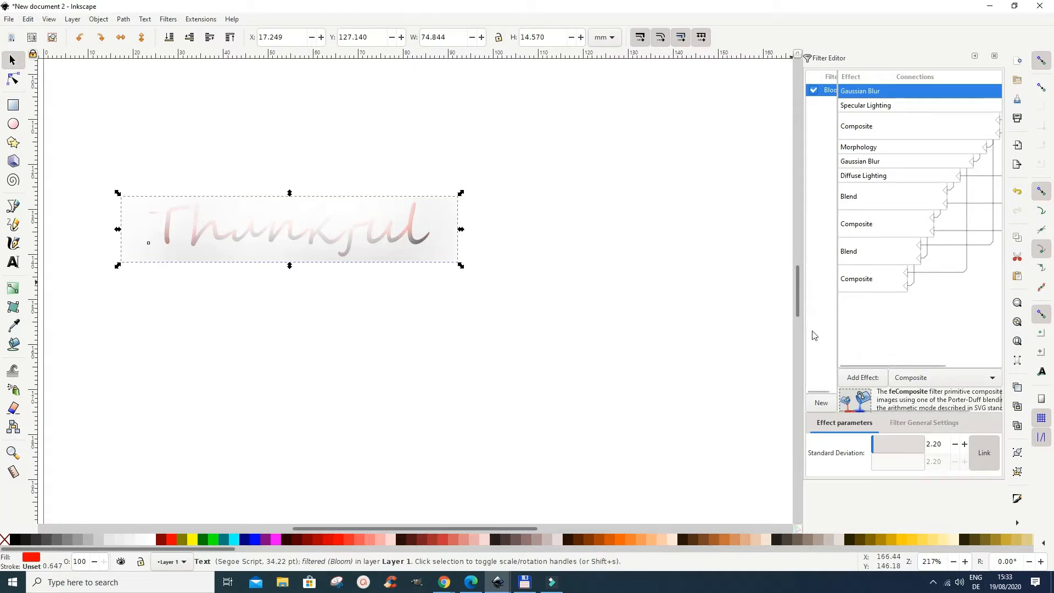
left_click_drag(880, 480, 854, 218)
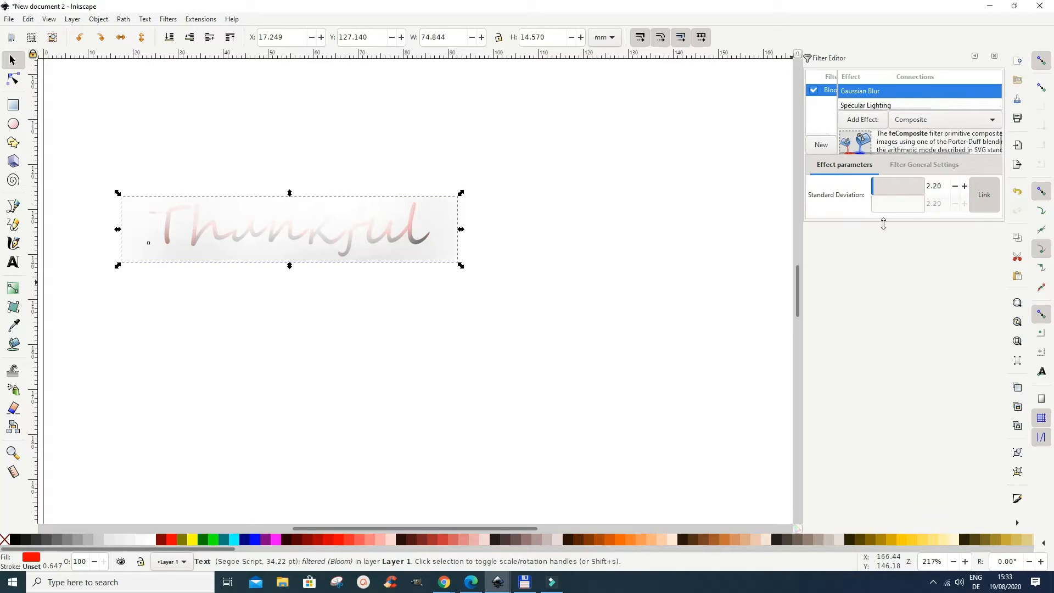
left_click_drag(883, 224, 895, 435)
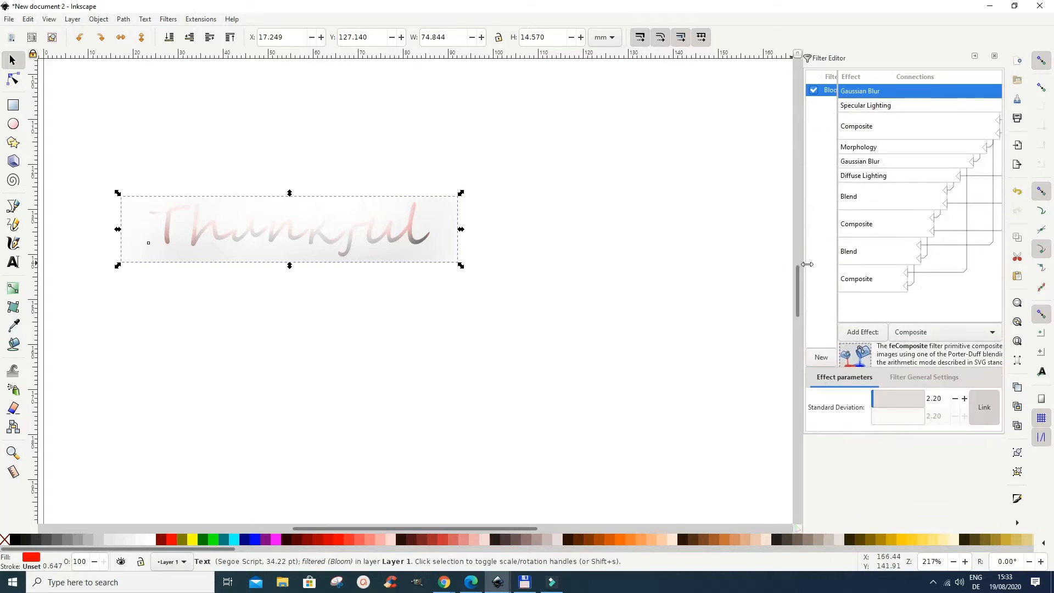
left_click_drag(804, 264, 645, 246)
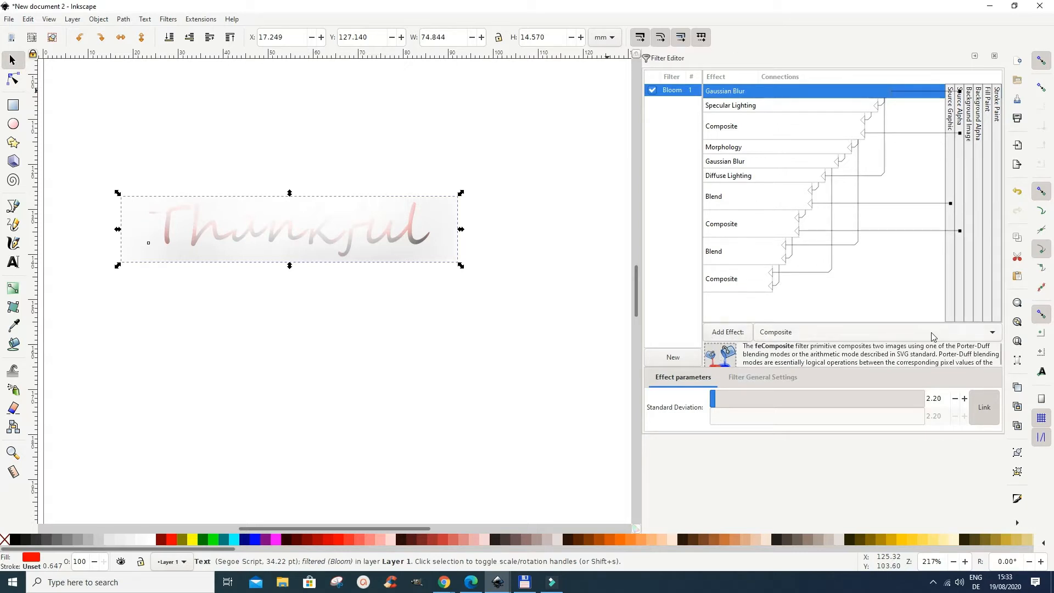
left_click(993, 333)
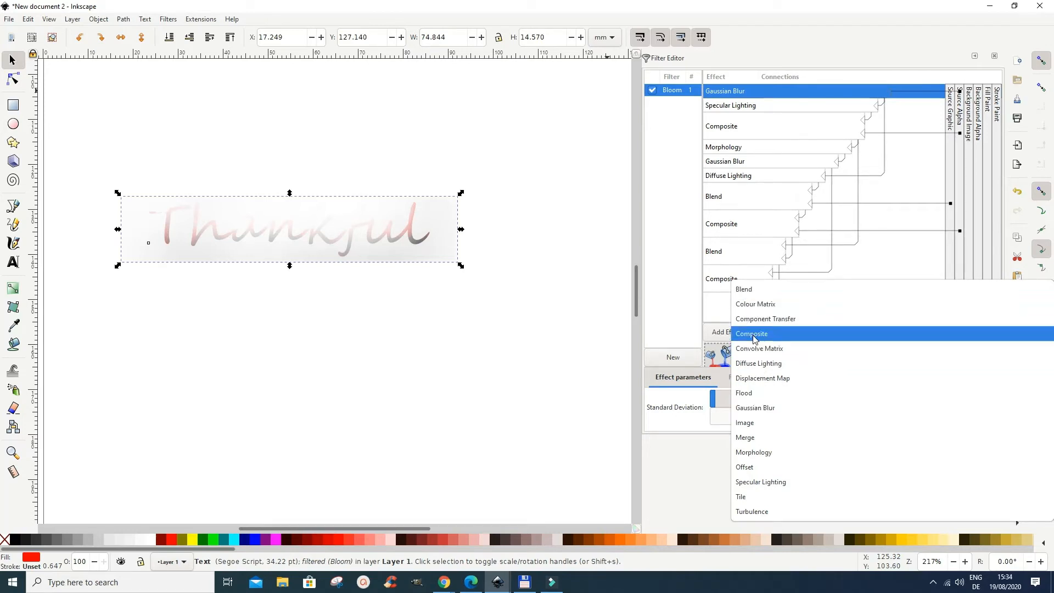
left_click(667, 277)
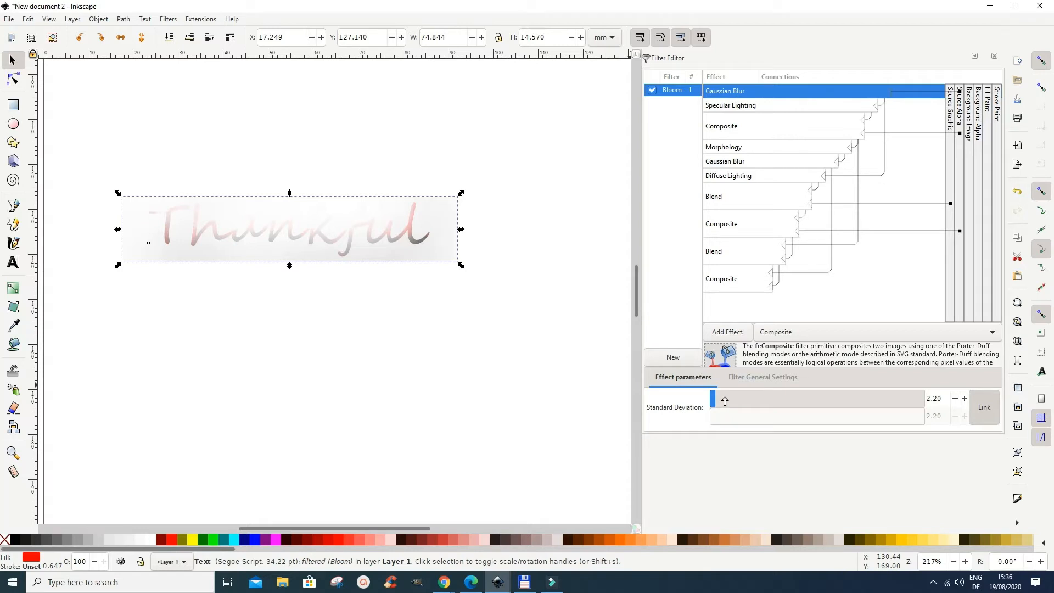
Set the standard deviation of the Bloom filter's first Gaussian Blur effect to 3.84.
left_click_drag(741, 402, 712, 403)
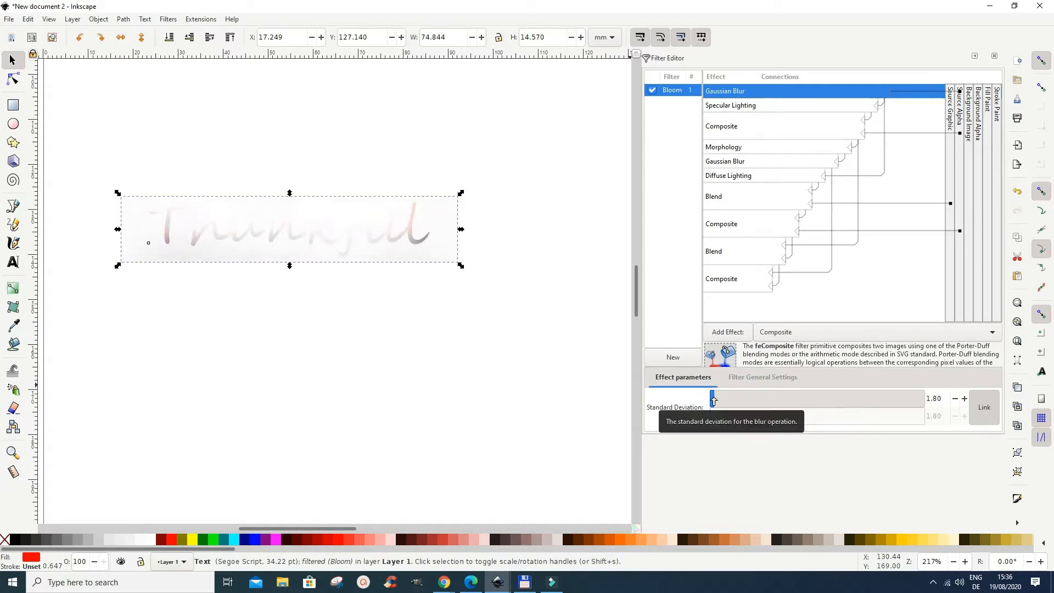
left_click(718, 399)
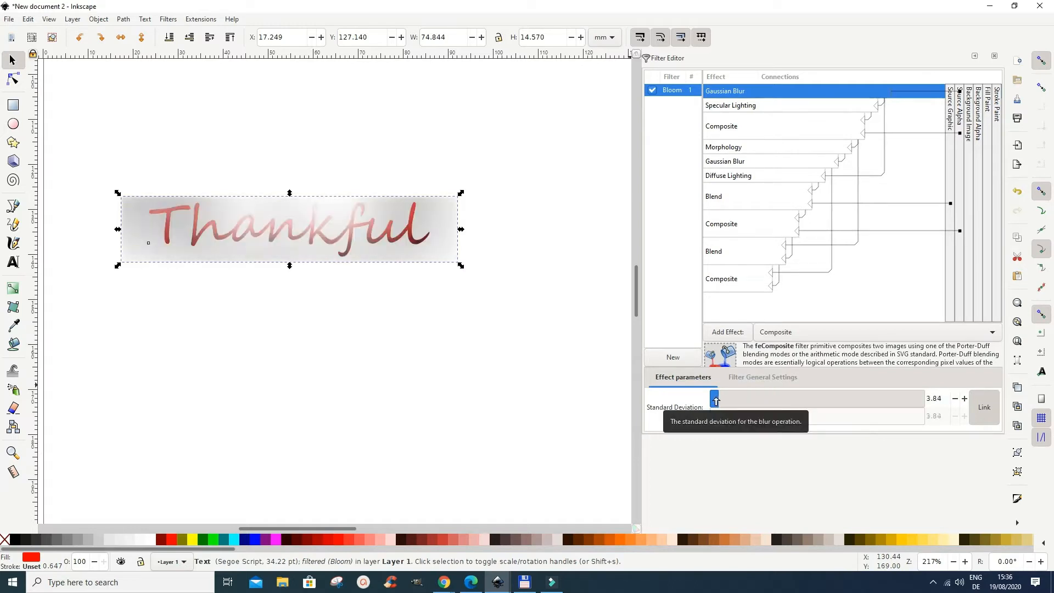
Try several surface scale values for the Specular Lighting effect and settle on 3.17.
left_click(716, 106)
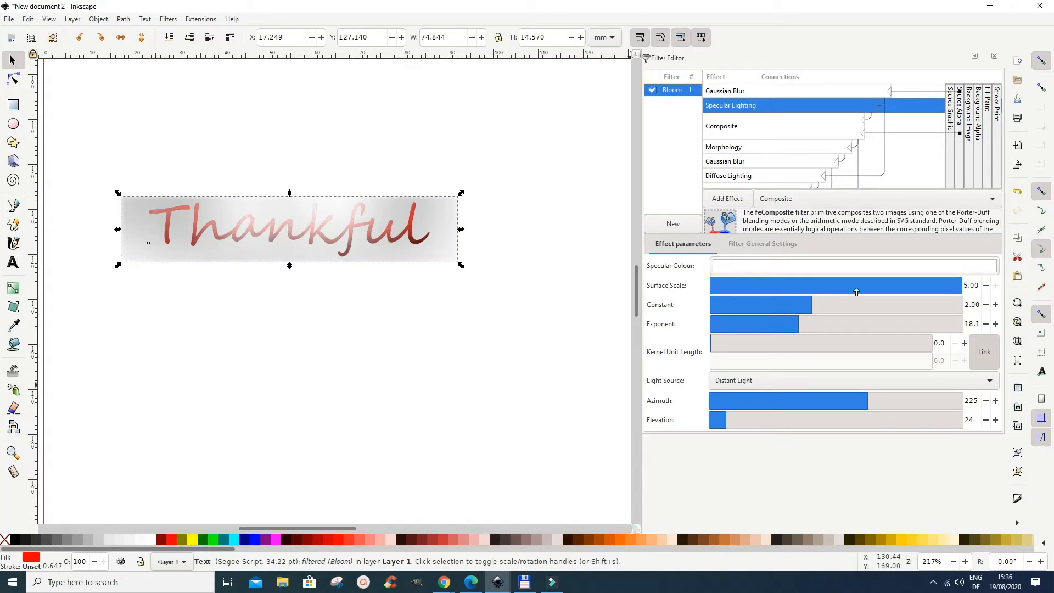
left_click(897, 285)
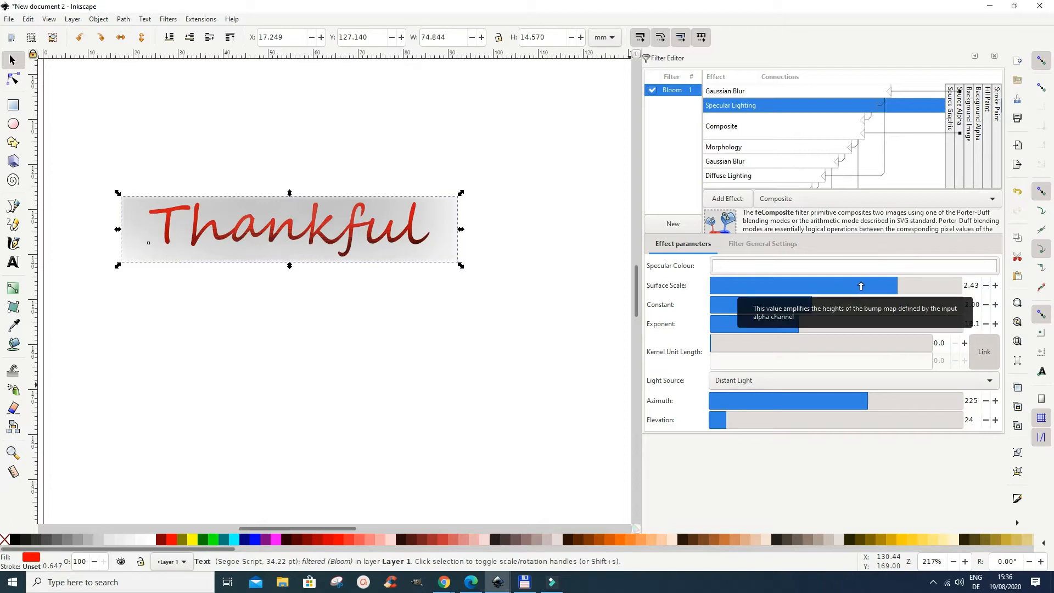
left_click(860, 285)
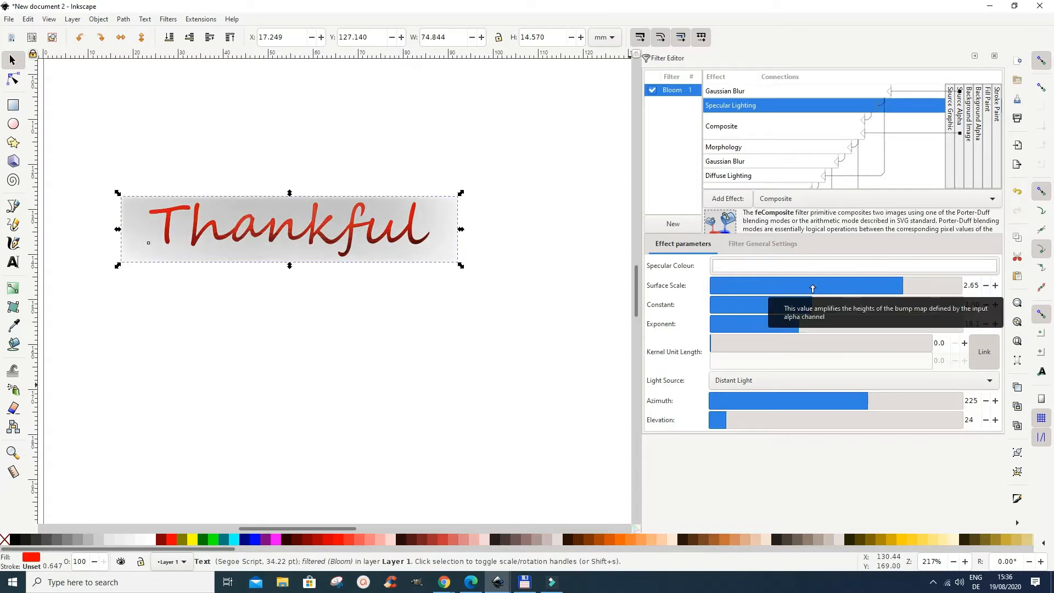
left_click(808, 286)
left_click(878, 285)
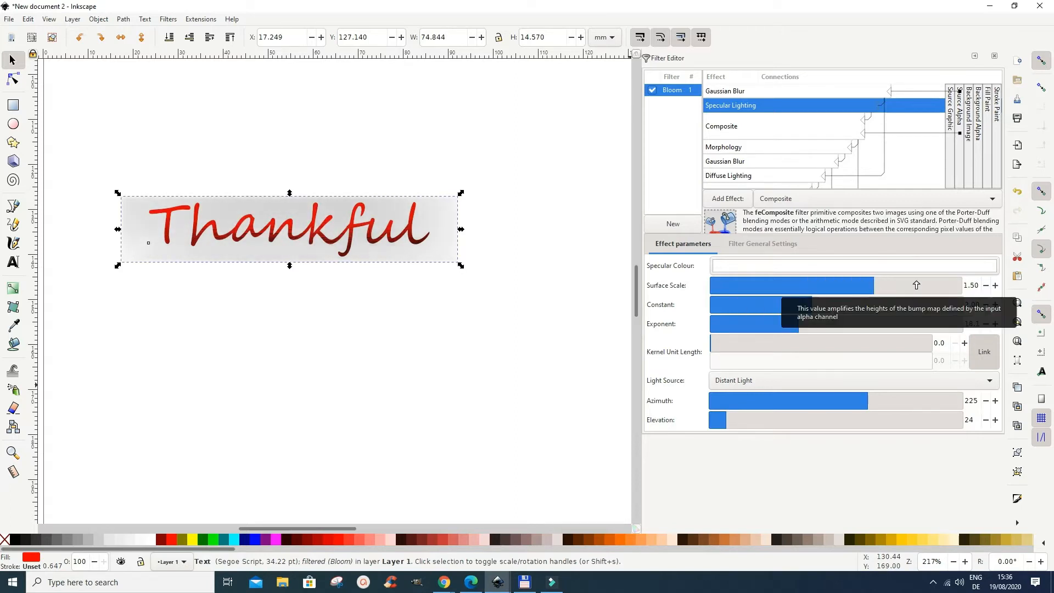
left_click(914, 286)
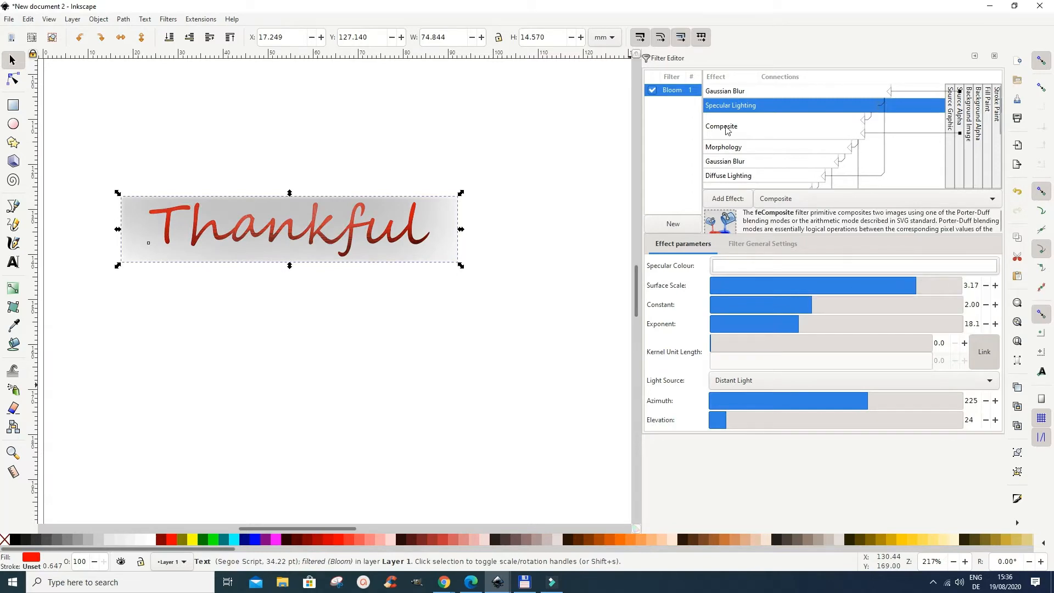
Try the Default and Over operators on the Composite effect below Specular Lighting and return it to In.
left_click(727, 131)
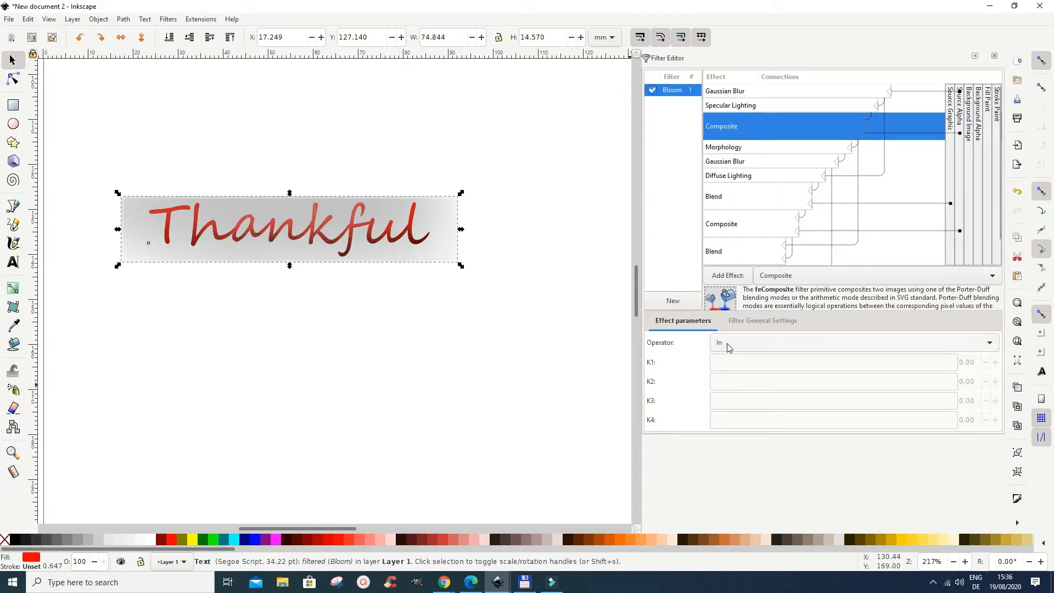
left_click(991, 347)
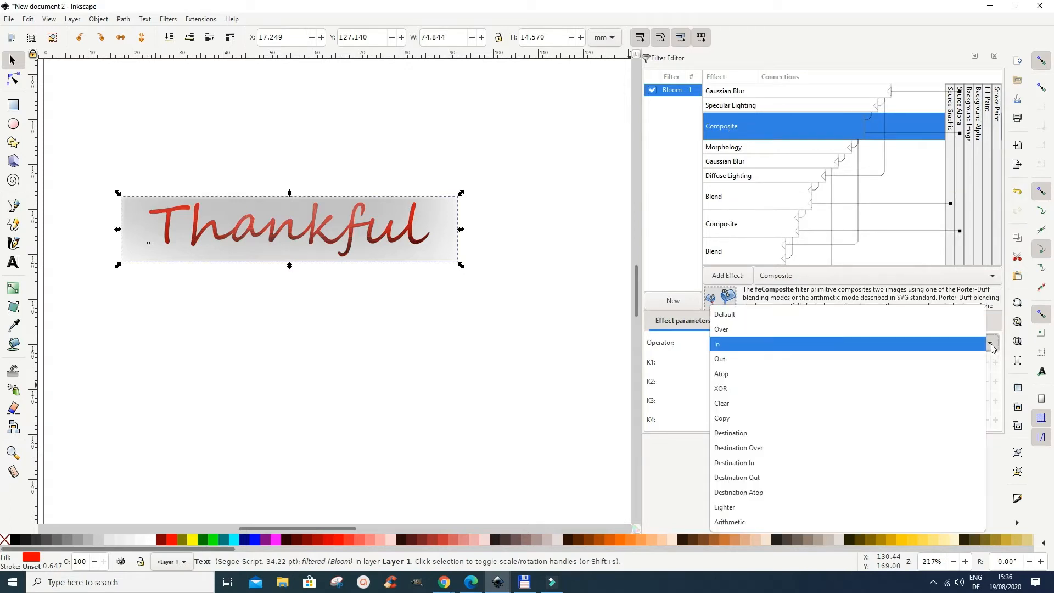
left_click(738, 315)
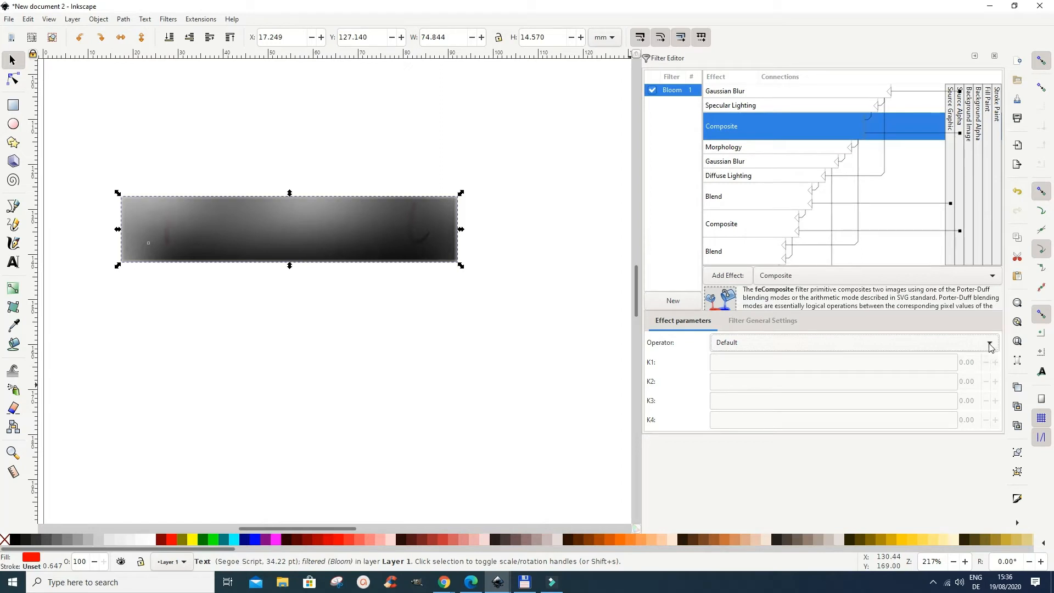
left_click(990, 345)
left_click(773, 362)
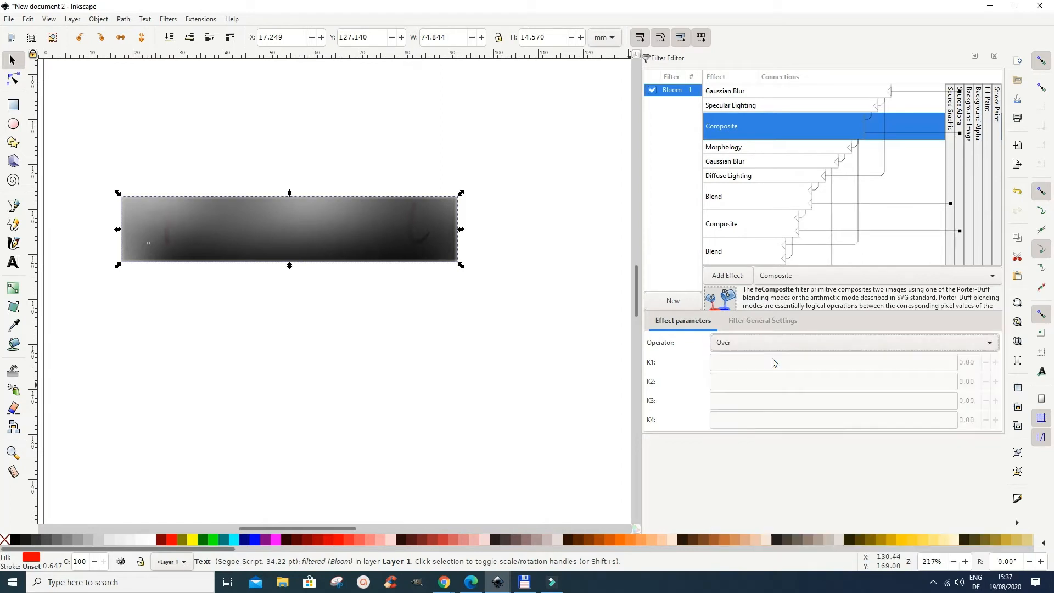
left_click(981, 349)
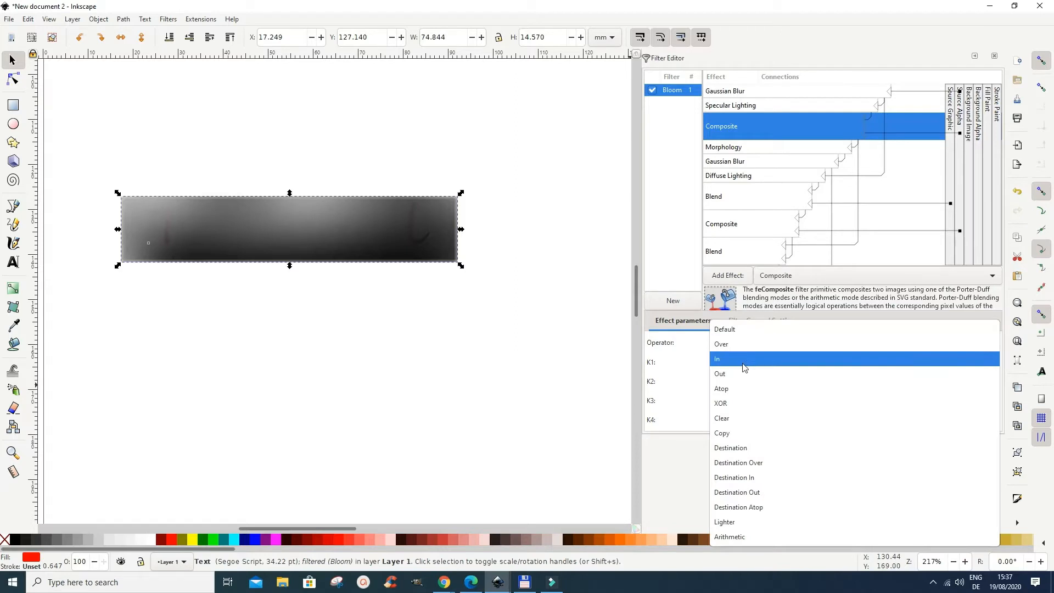
left_click(744, 367)
Try the Atop and Clear operators on the same Composite effect and restore its operator to In.
left_click(979, 347)
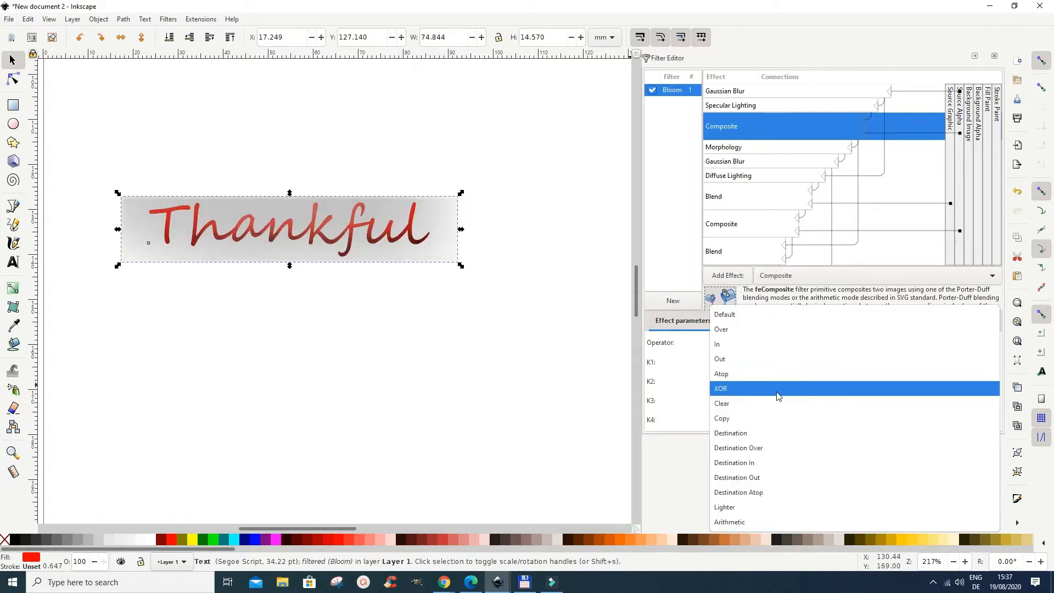
left_click(735, 375)
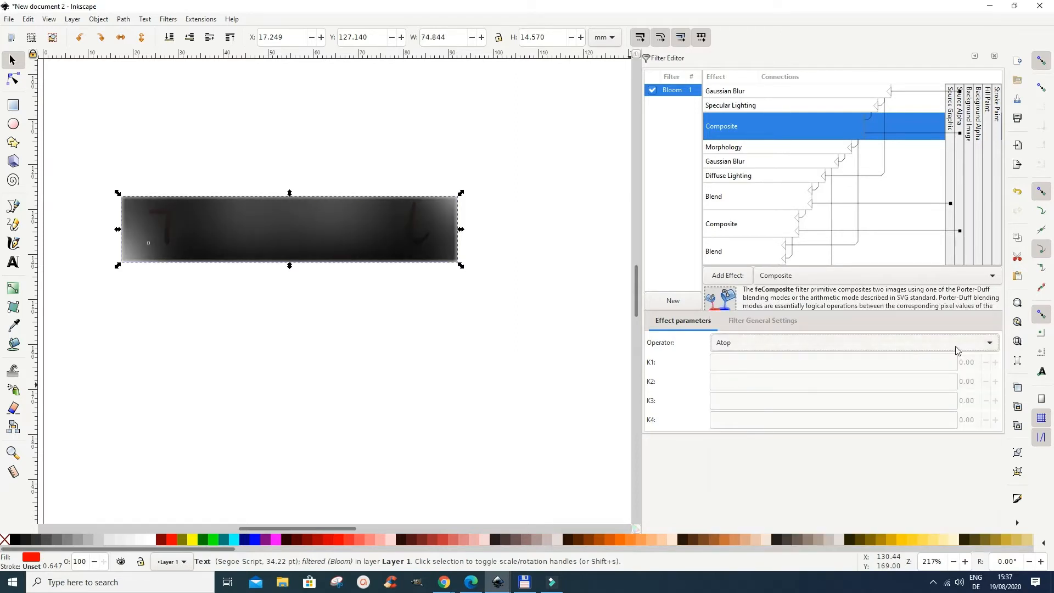
left_click(982, 347)
left_click(760, 378)
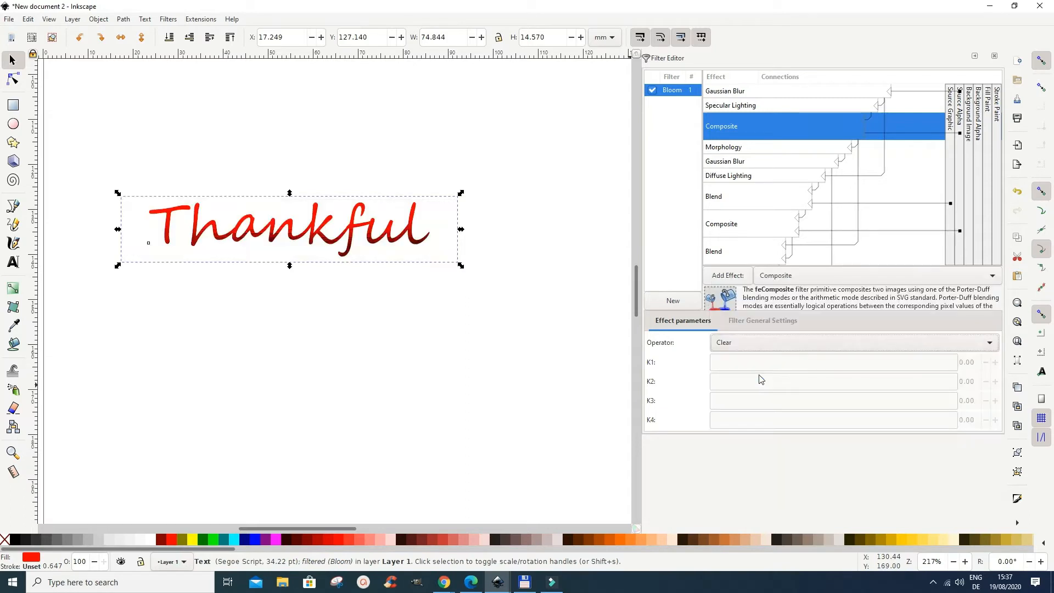
left_click(976, 346)
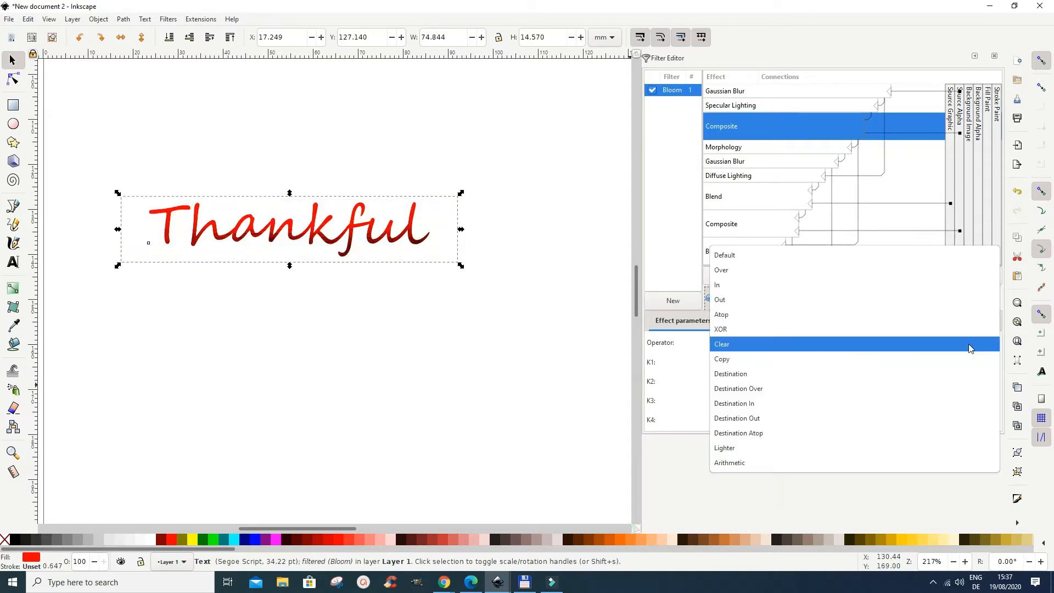
left_click(722, 287)
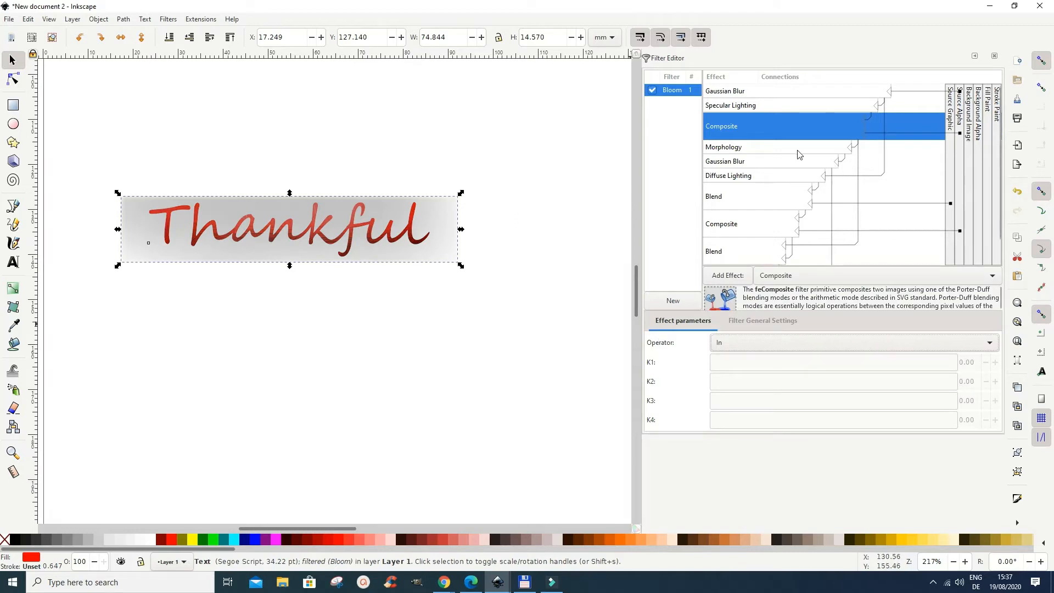
Try the Erode operator on the Bloom filter's Morphology effect and return it to Dilate.
left_click(740, 148)
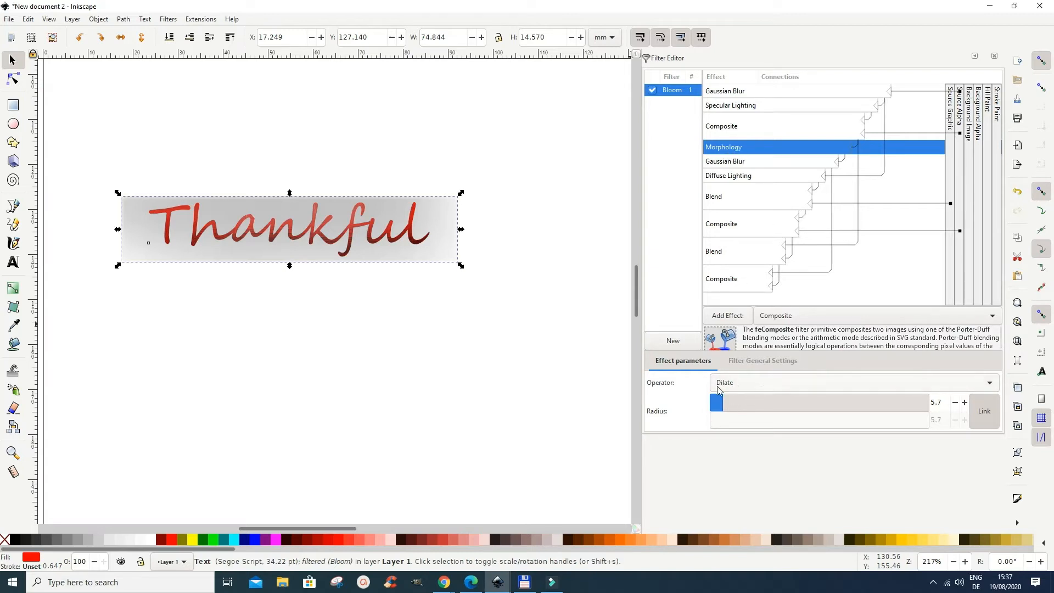
left_click(990, 383)
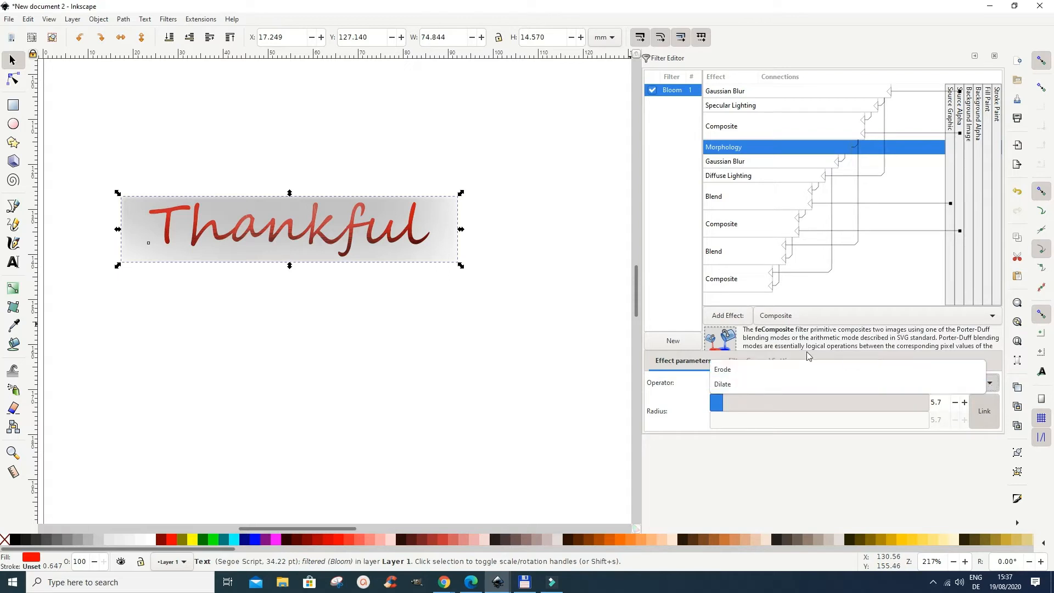
left_click(740, 370)
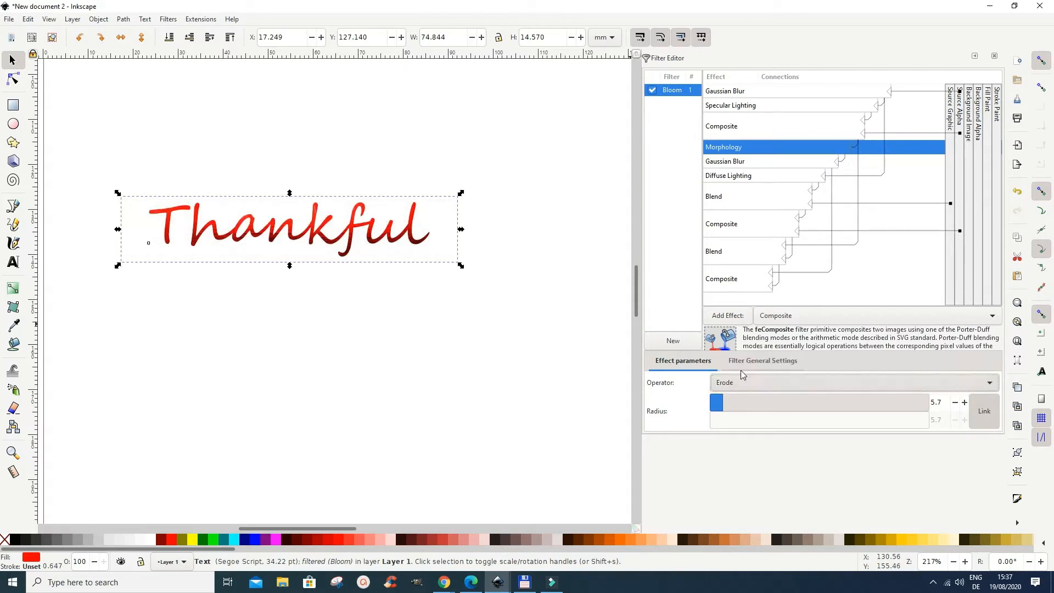
left_click(992, 388)
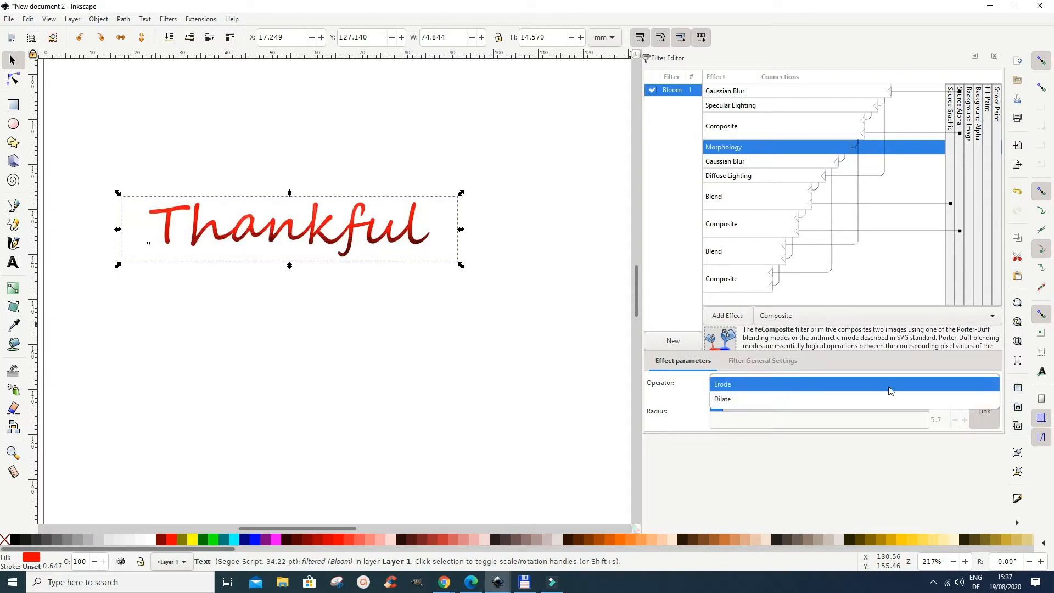
left_click(719, 404)
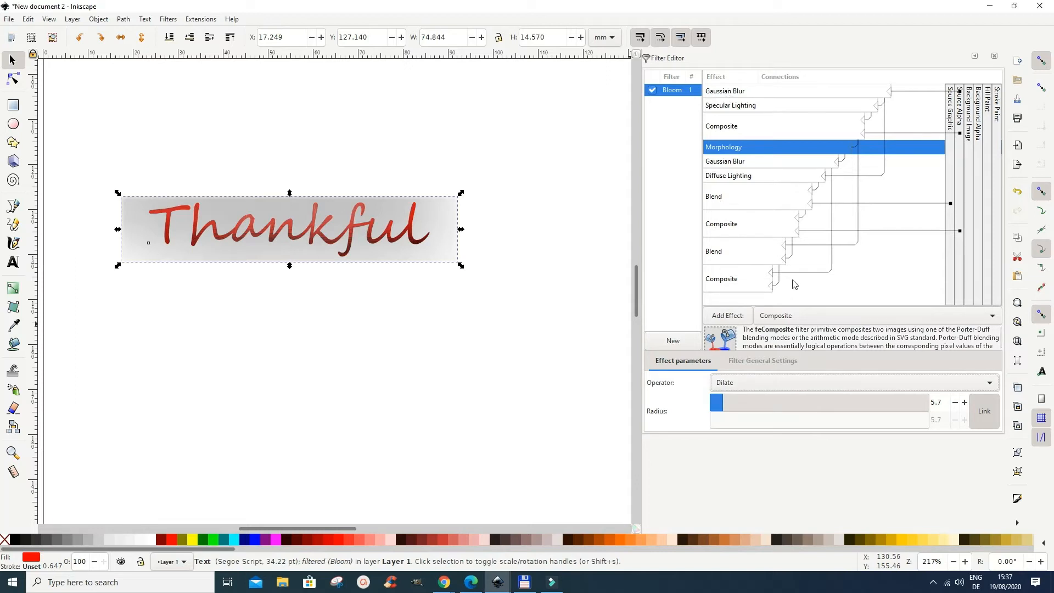
Add a Gaussian Blur effect after the last Composite effect in the Bloom filter and delete it again.
left_click(746, 292)
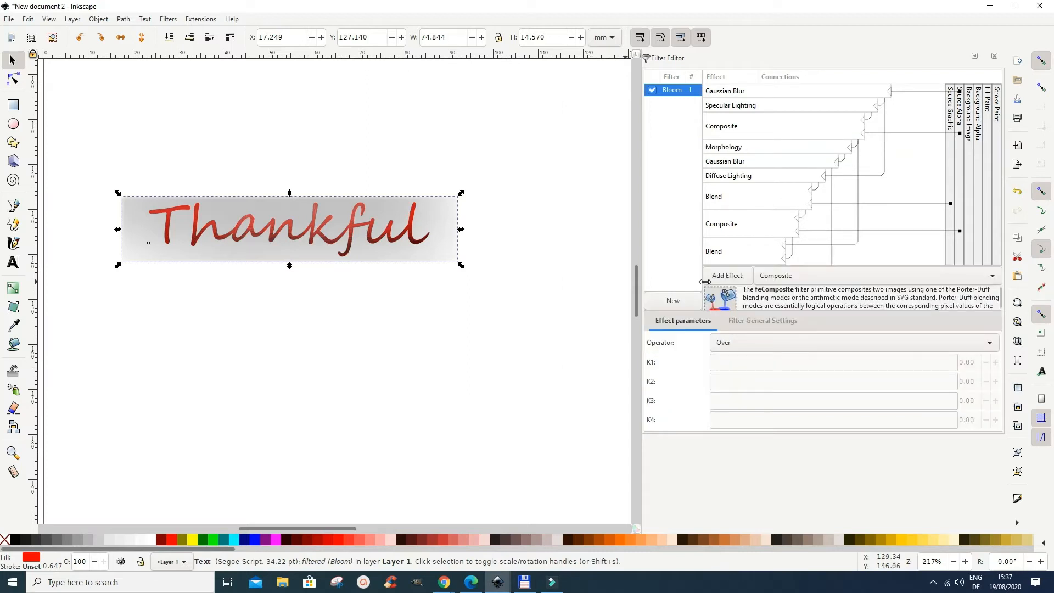
left_click(720, 276)
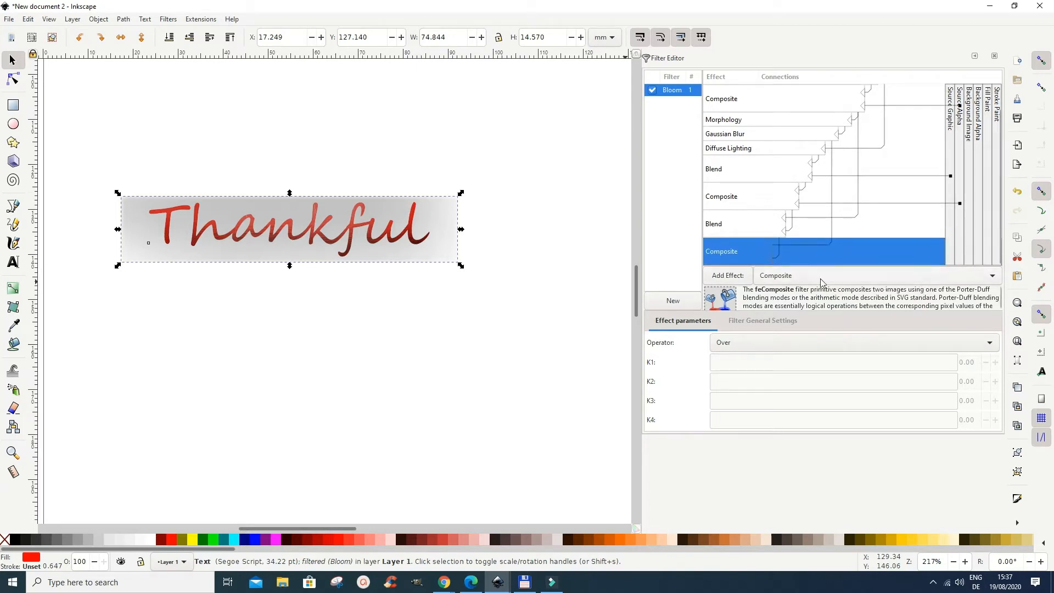
left_click(992, 278)
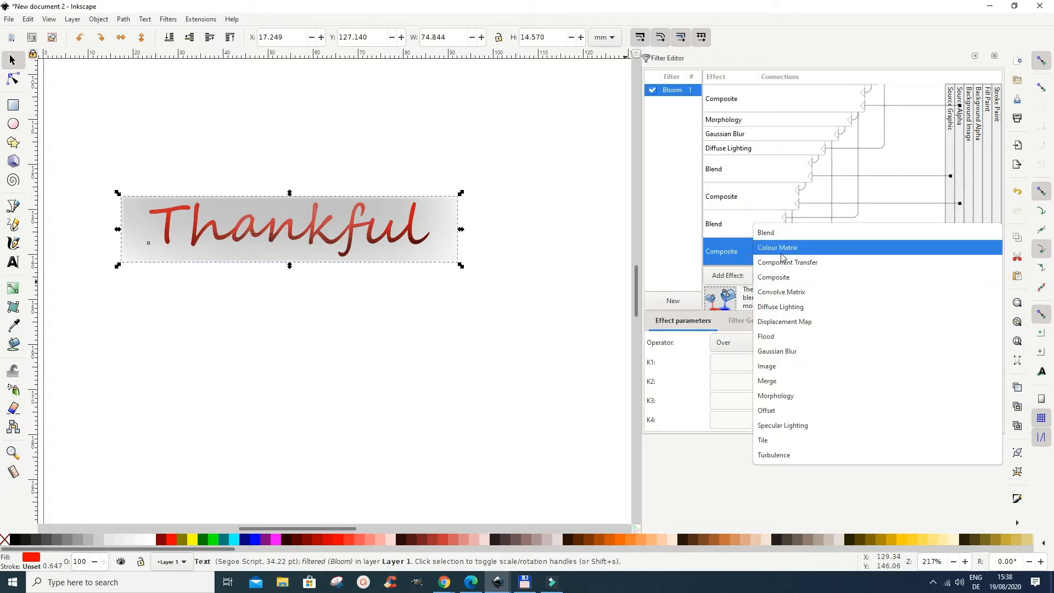
left_click(771, 337)
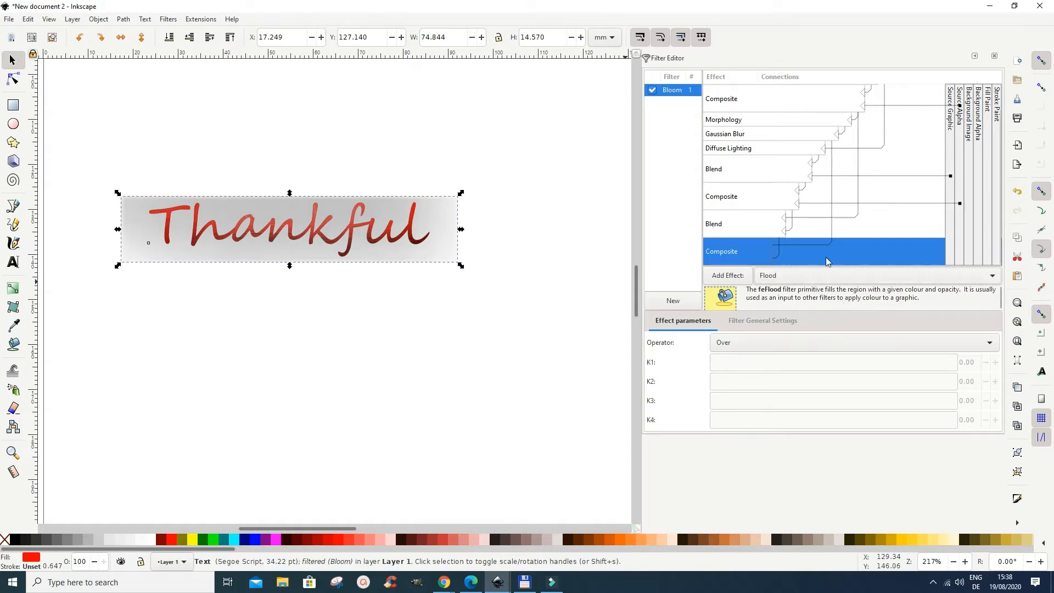
left_click(995, 276)
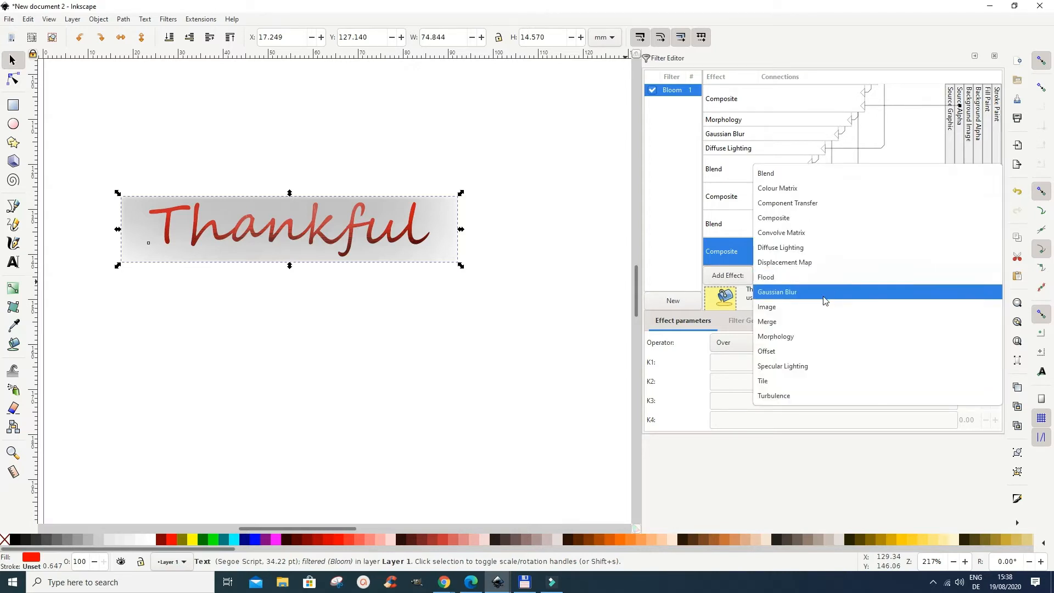
left_click(789, 293)
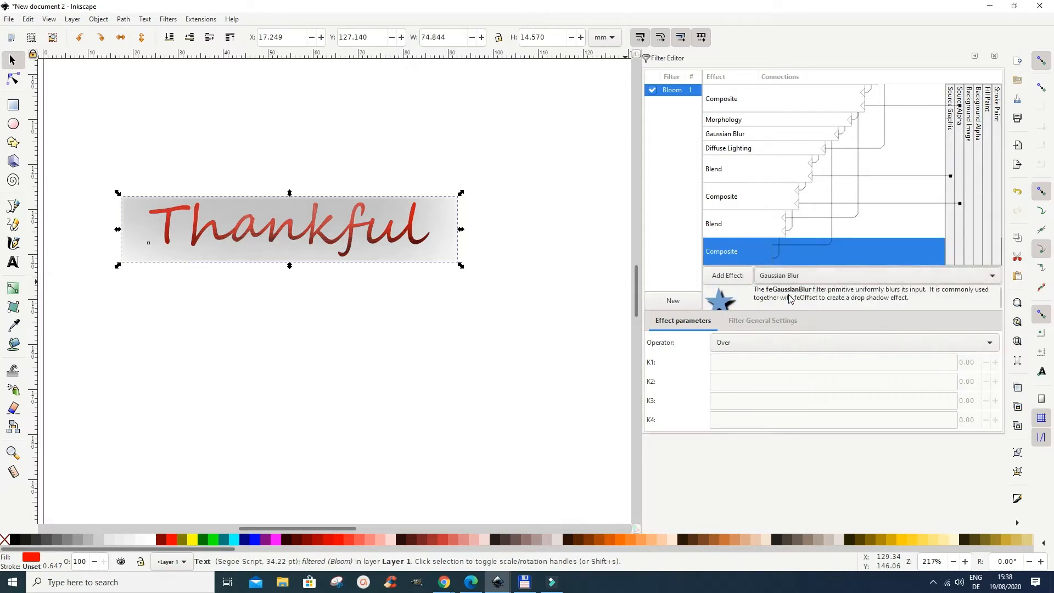
left_click(727, 277)
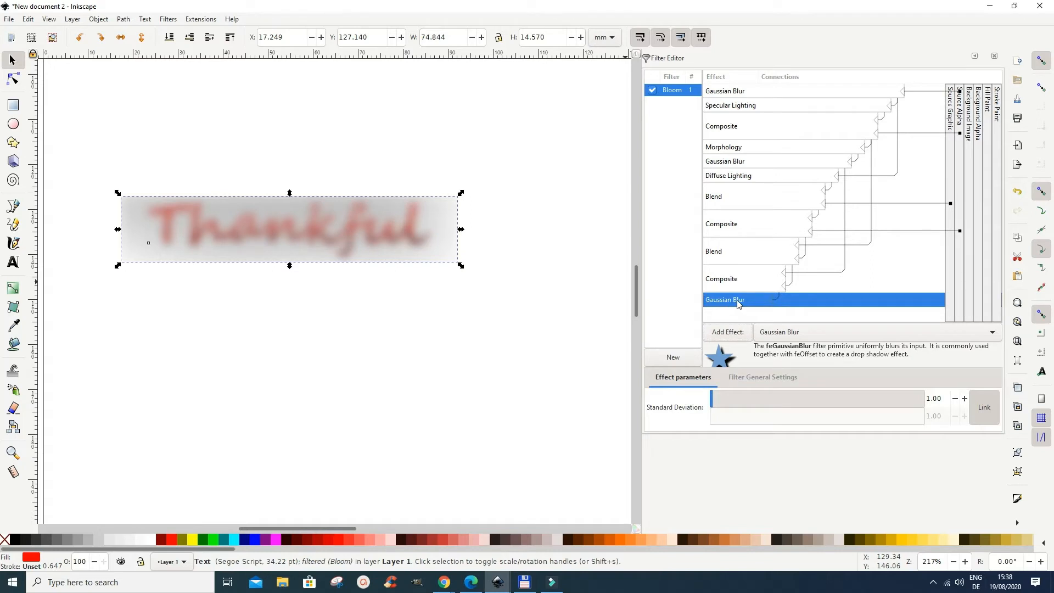
right_click(737, 301)
left_click(755, 322)
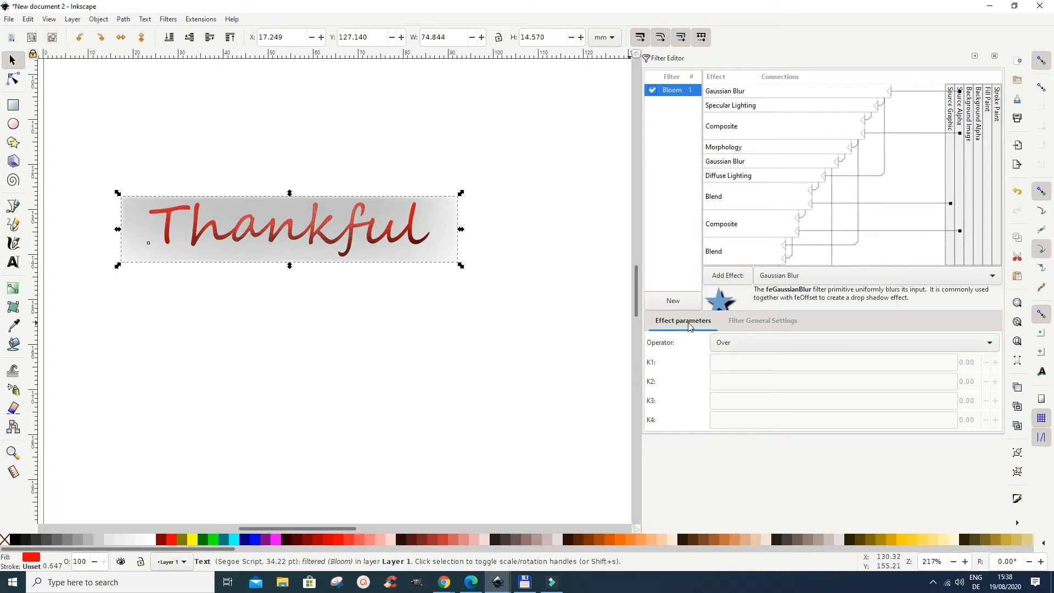
Set the X coordinate of the Bloom filter's effects region to -0.07 in the filter's general settings.
left_click(785, 325)
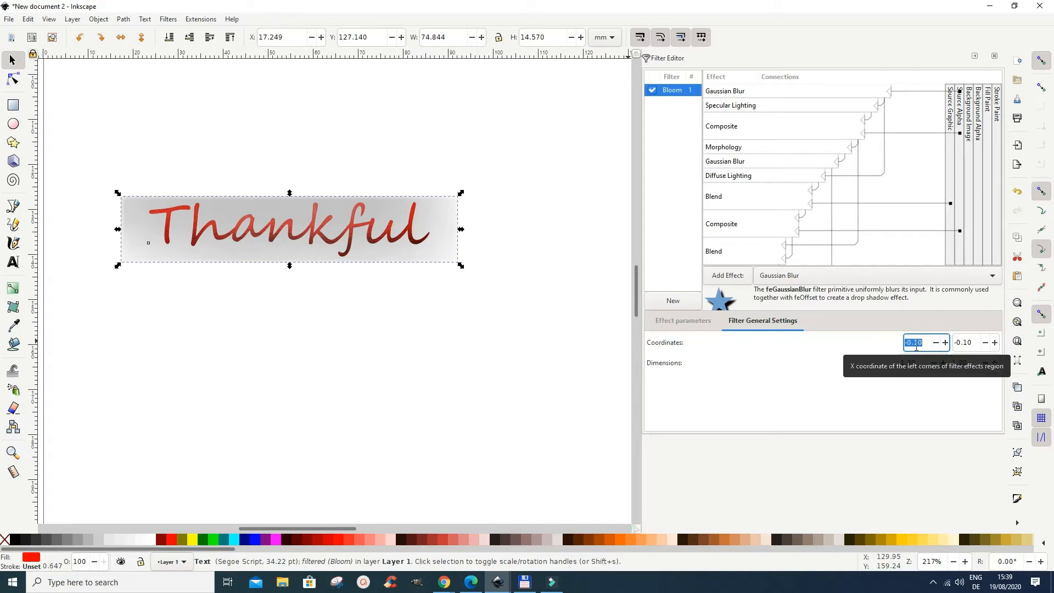
left_click(945, 342)
left_click(945, 343)
left_click(945, 342)
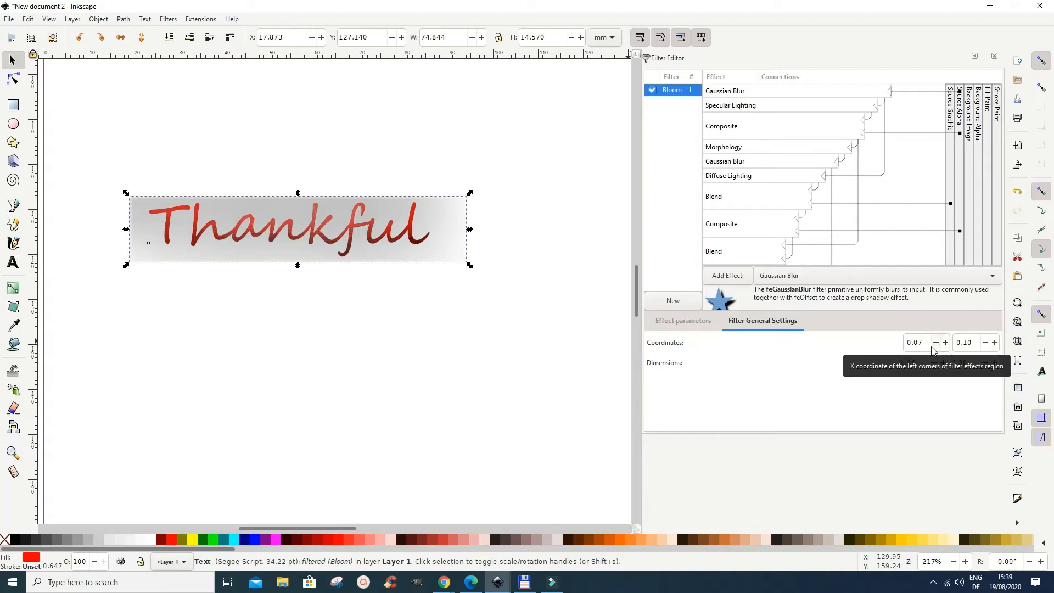
Try several Y coordinates for the Bloom filter's effects region and settle on -0.13.
left_click(985, 343)
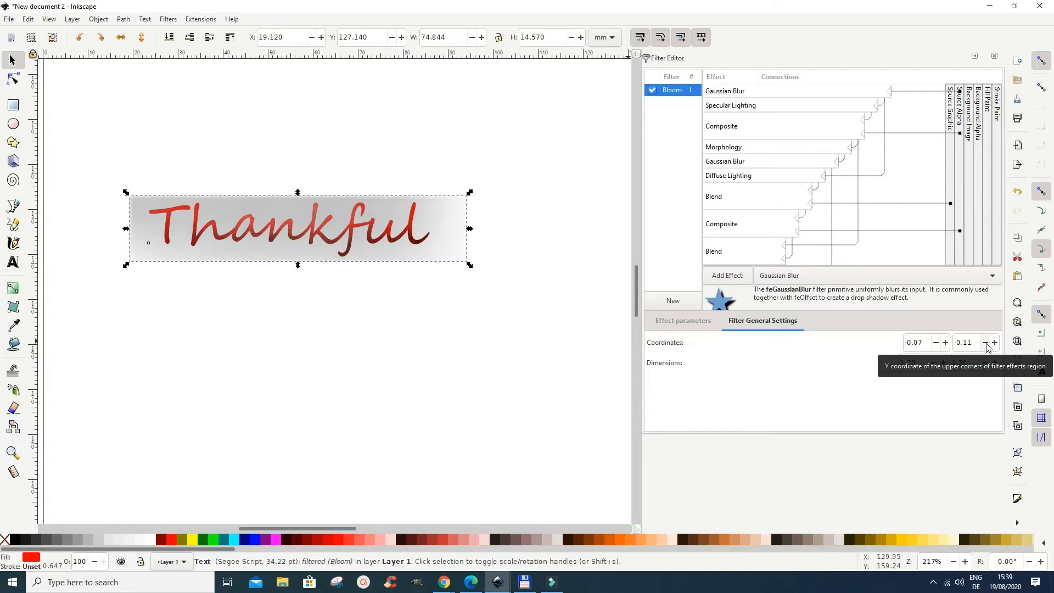
left_click(985, 343)
left_click(986, 343)
left_click(986, 342)
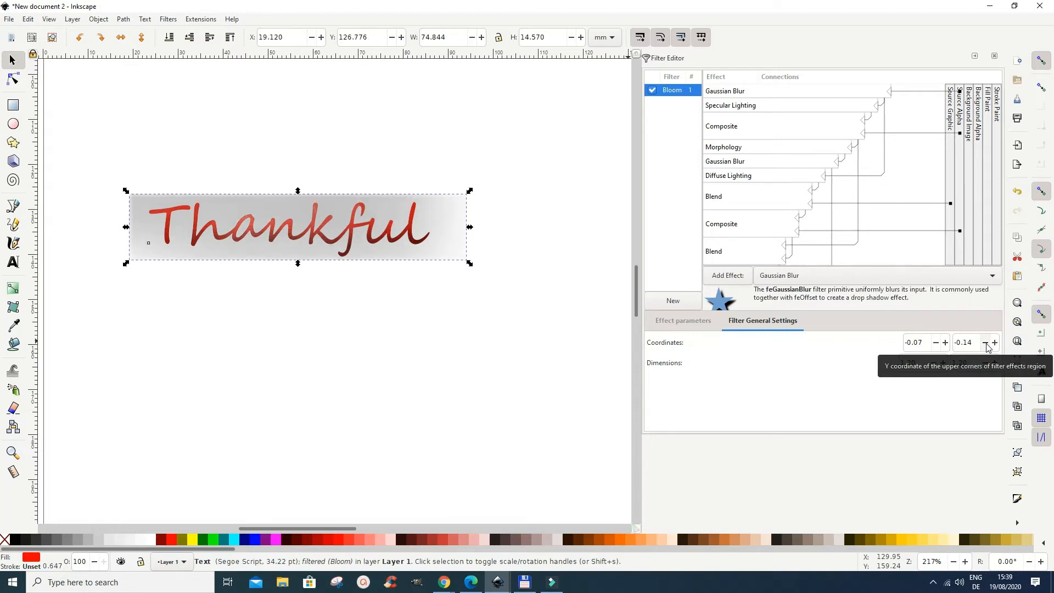
left_click(986, 343)
left_click(994, 342)
left_click(994, 342)
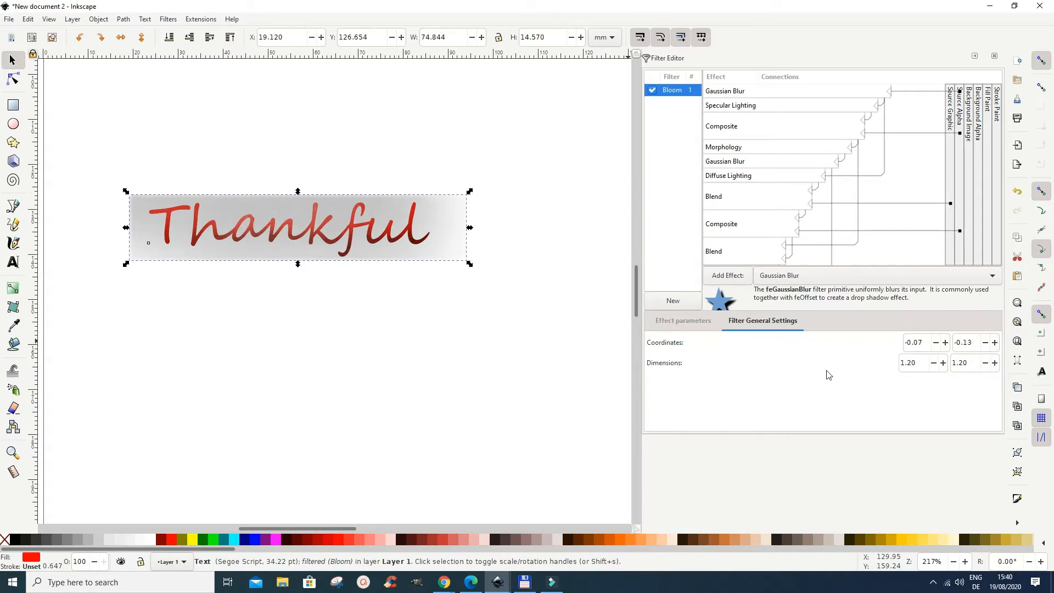
Try smaller widths for the Bloom filter's effects region and return the width to 1.20.
left_click(934, 363)
left_click(933, 363)
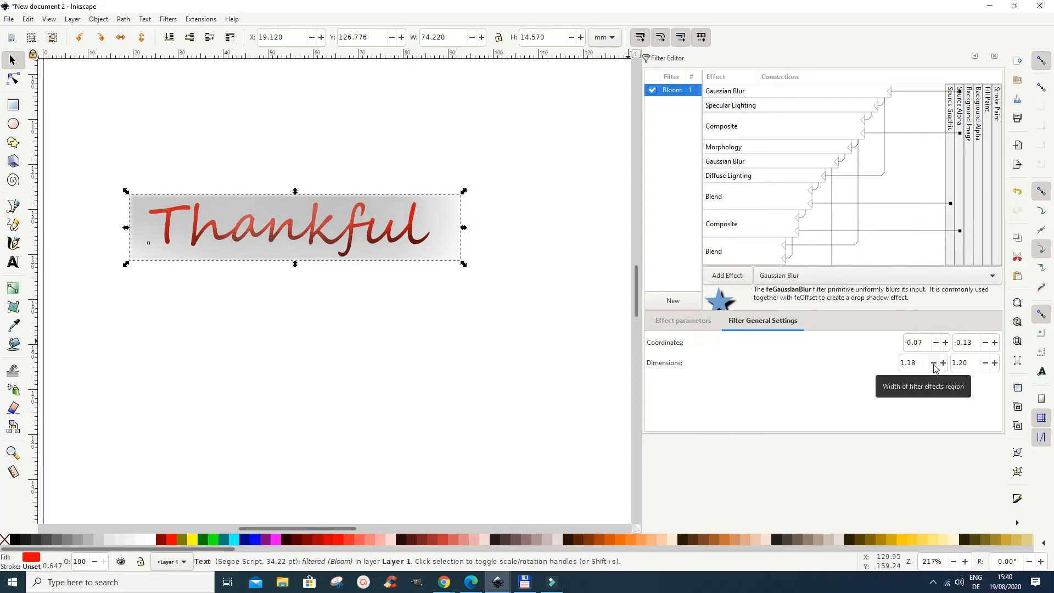
left_click(934, 363)
left_click(934, 362)
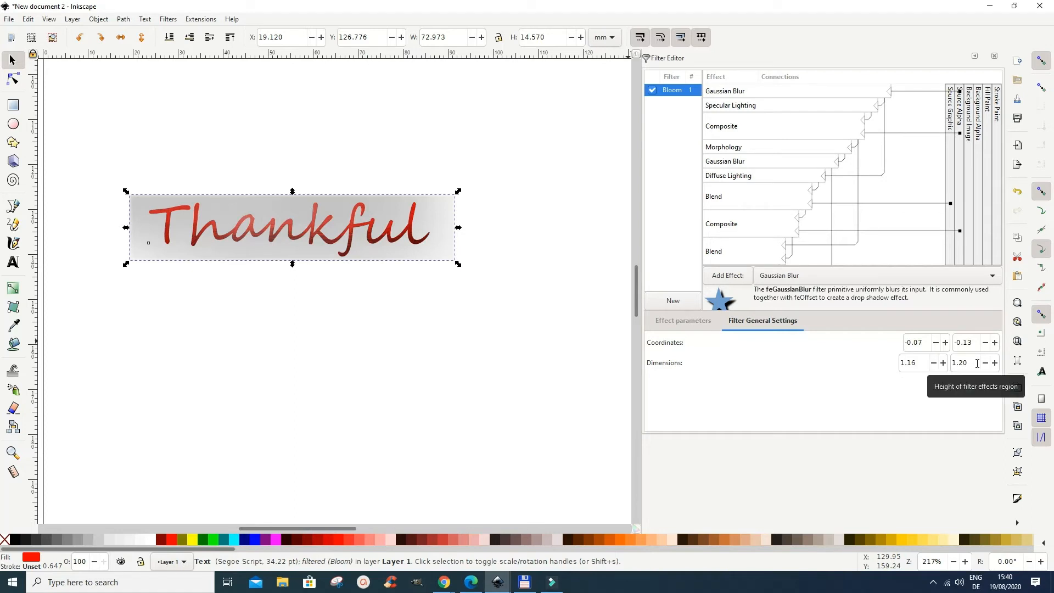
left_click(934, 367)
left_click(946, 366)
left_click(946, 366)
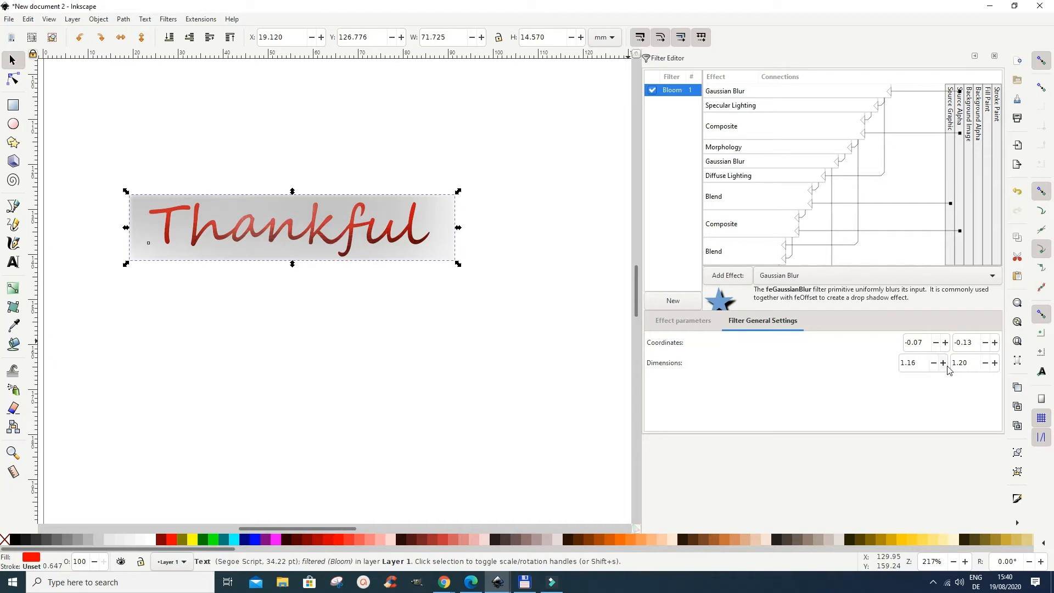
left_click(946, 366)
left_click(946, 366)
left_click(946, 366)
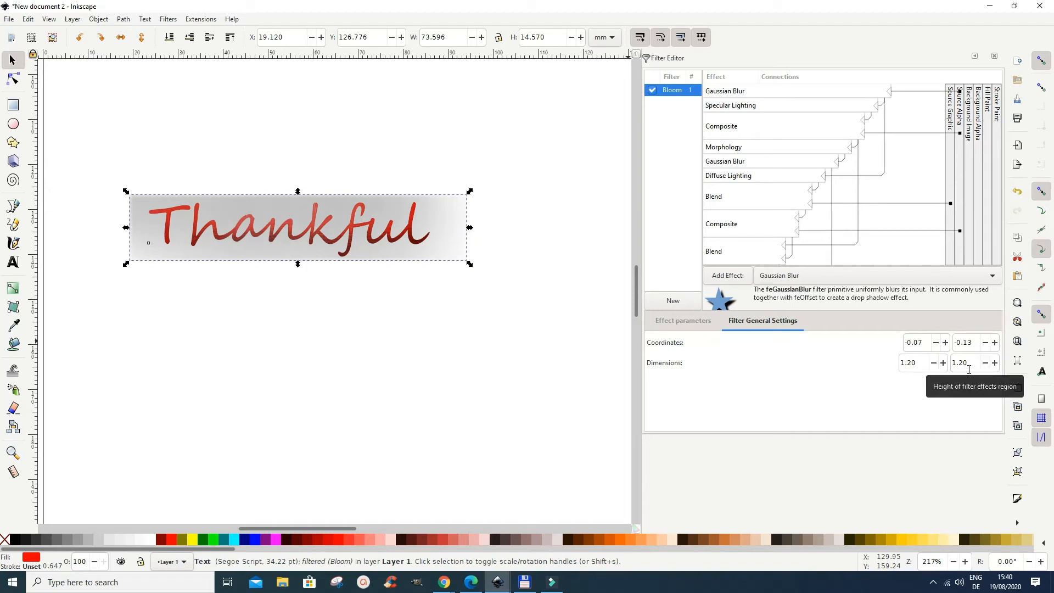
Try several heights for the Bloom filter's effects region and settle on 1.24.
left_click(984, 363)
left_click(984, 363)
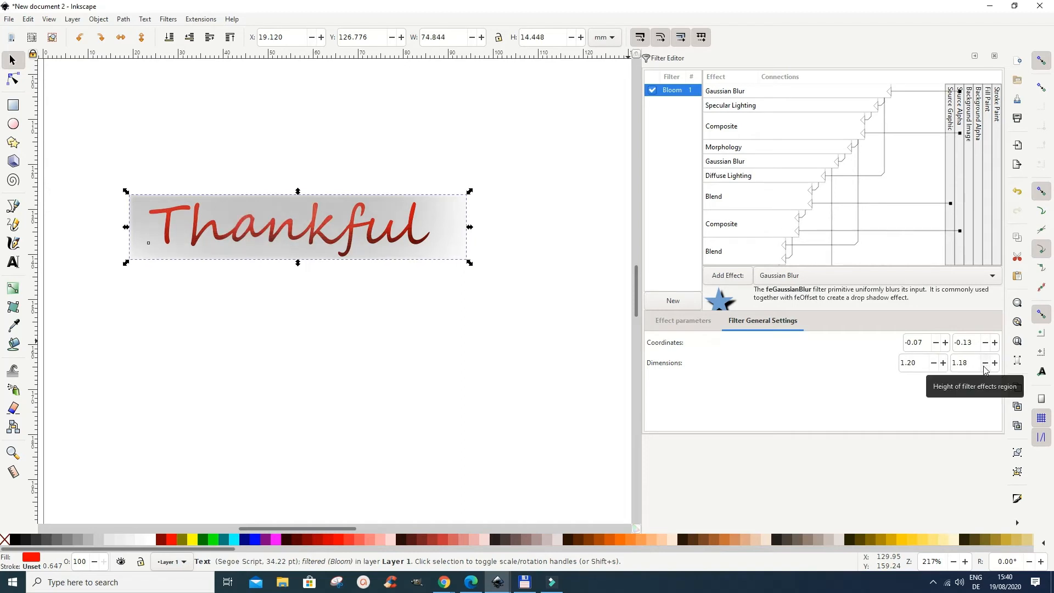
left_click(994, 363)
left_click(995, 363)
left_click(995, 364)
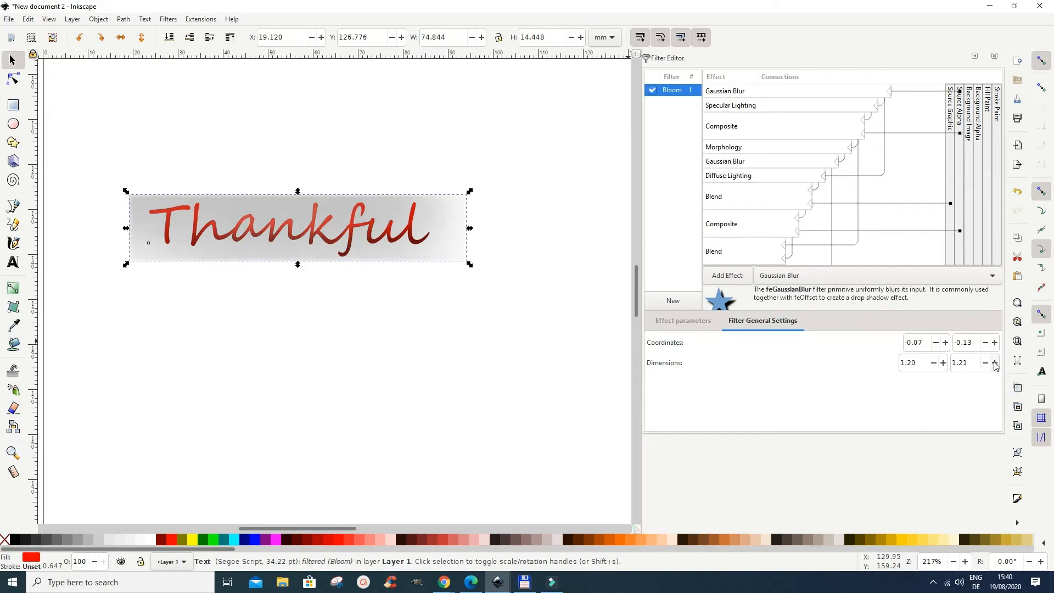
left_click(994, 363)
left_click(994, 363)
left_click(994, 364)
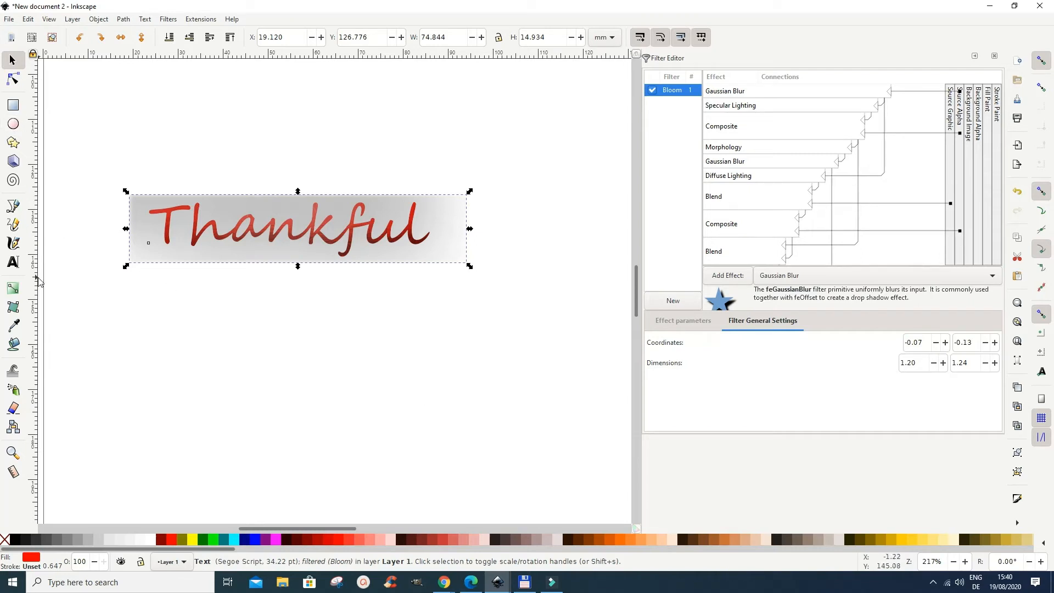
Add a separate text object reading "Kindness" below the "Thankful" text.
left_click(13, 262)
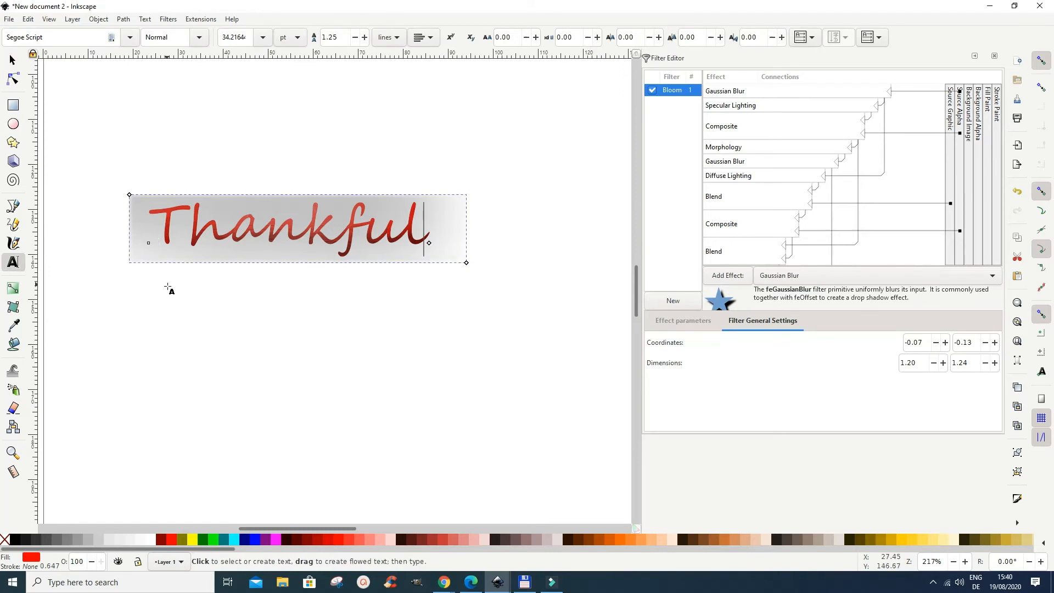
left_click(169, 299)
left_click(152, 331)
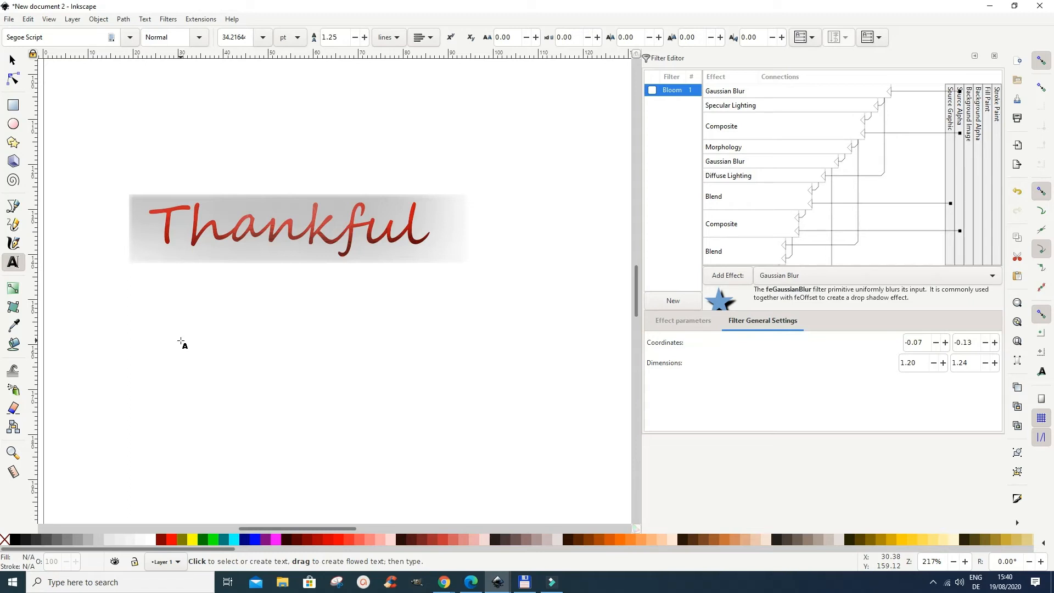
type("Kindnes")
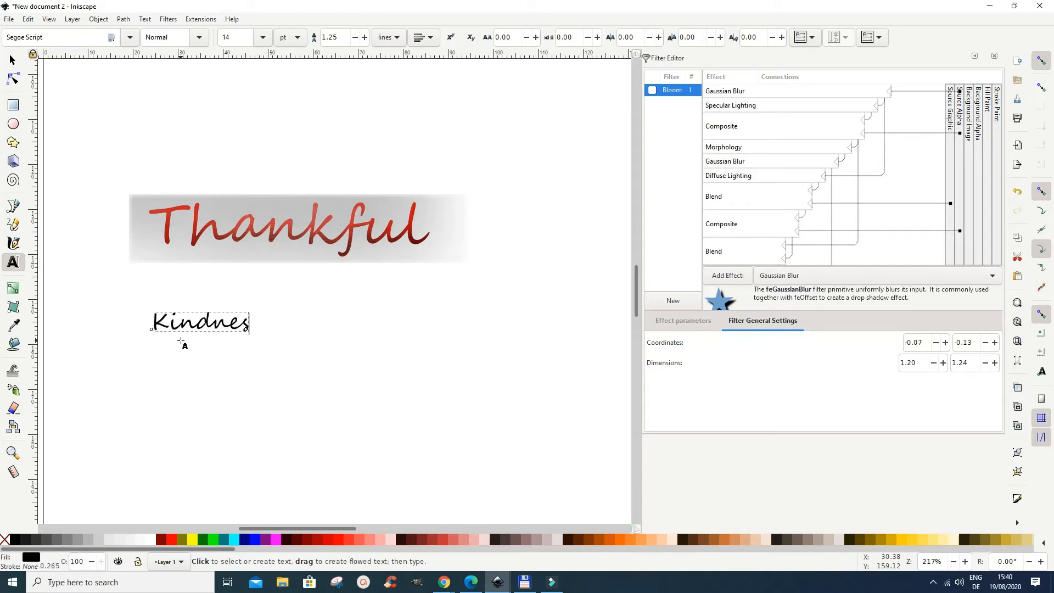
type("s")
Enlarge the "Kindness" text to about 68 × 13 mm and place it directly beneath "Thankful".
left_click(17, 62)
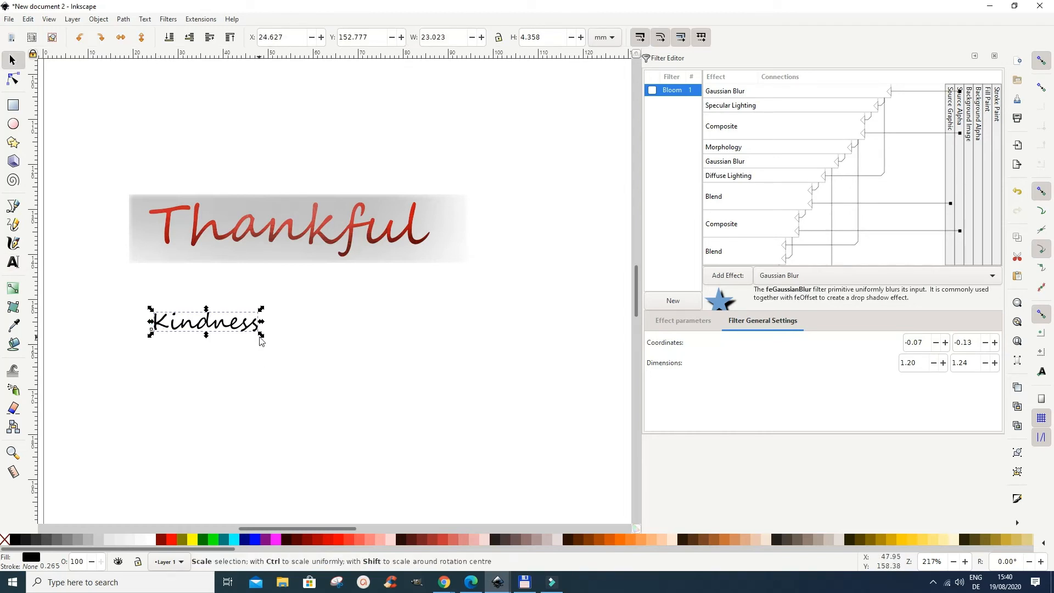
left_click_drag(261, 331, 362, 339)
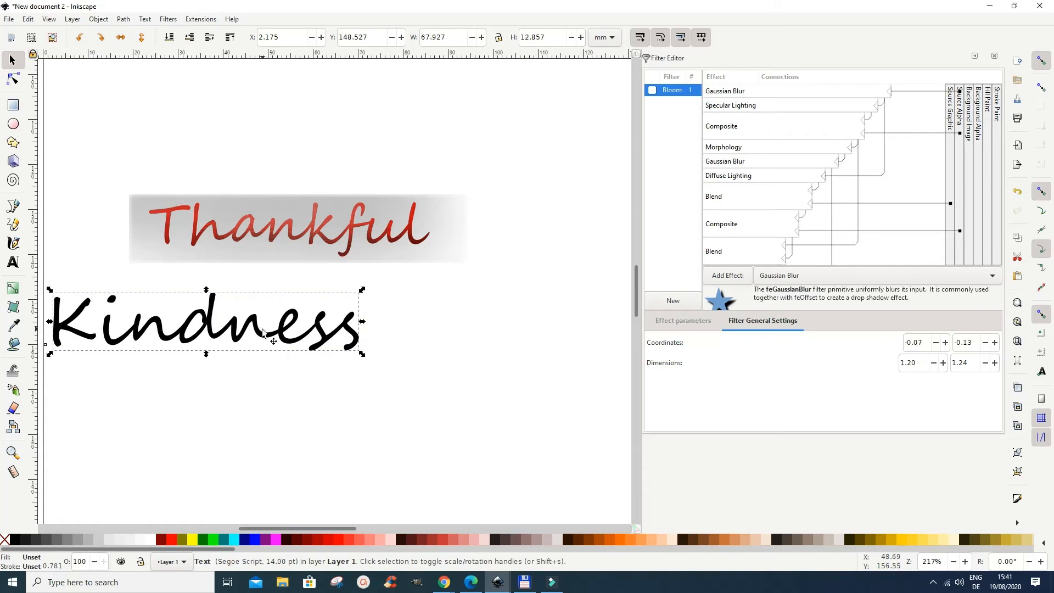
left_click_drag(266, 336, 361, 327)
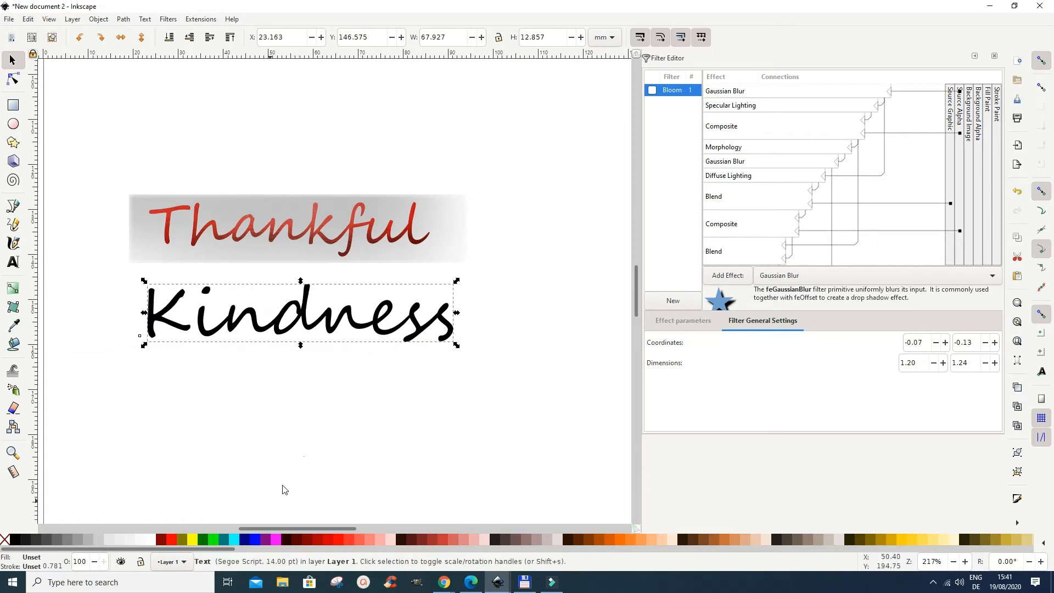
Fill the "Kindness" text with dark green and create a new empty filter with that text selected.
left_click(205, 540)
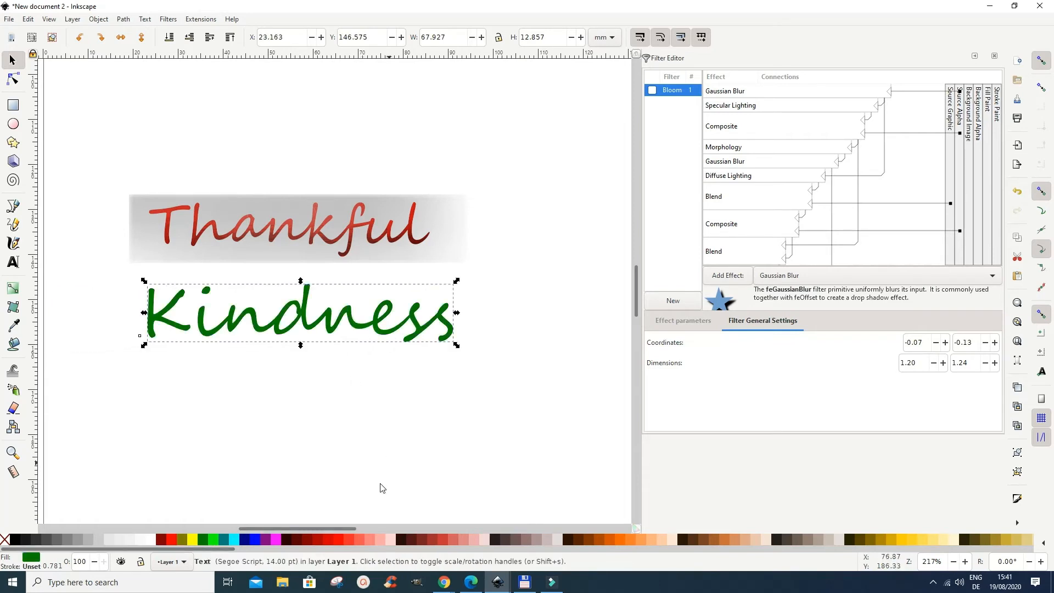
left_click(343, 466)
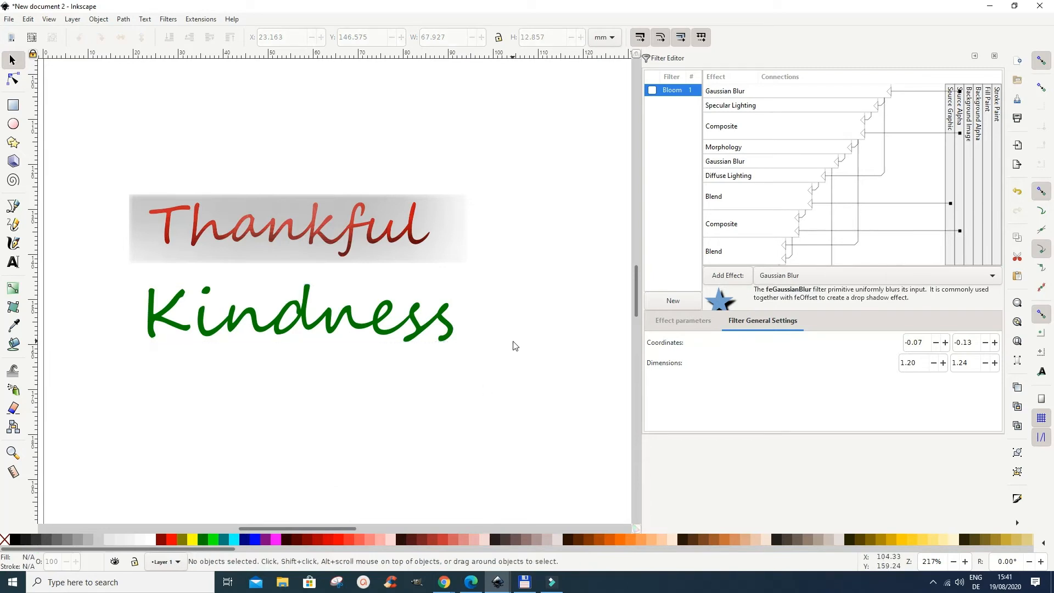
left_click(430, 327)
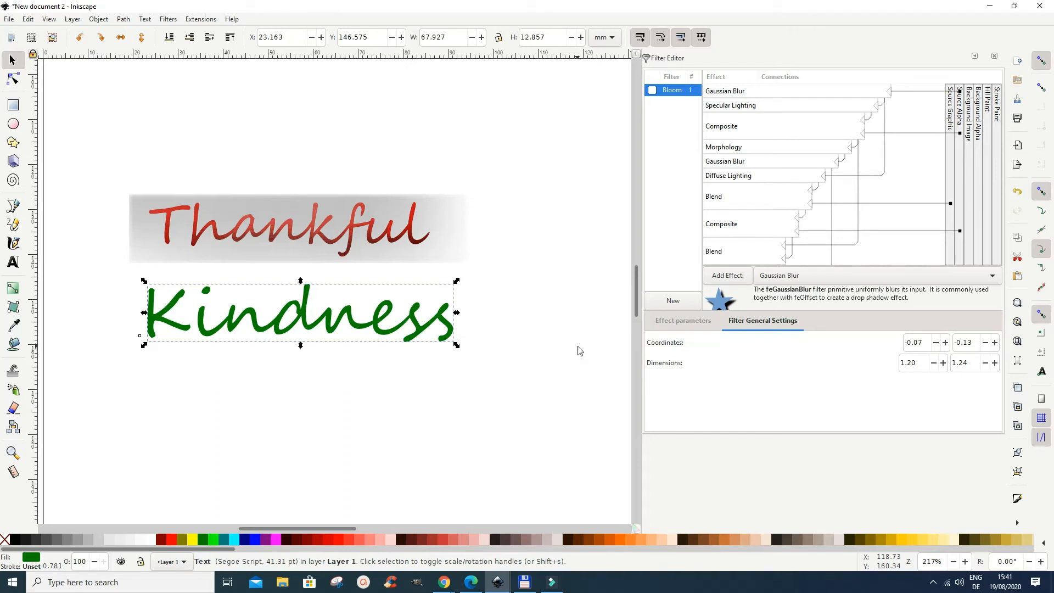
left_click(678, 305)
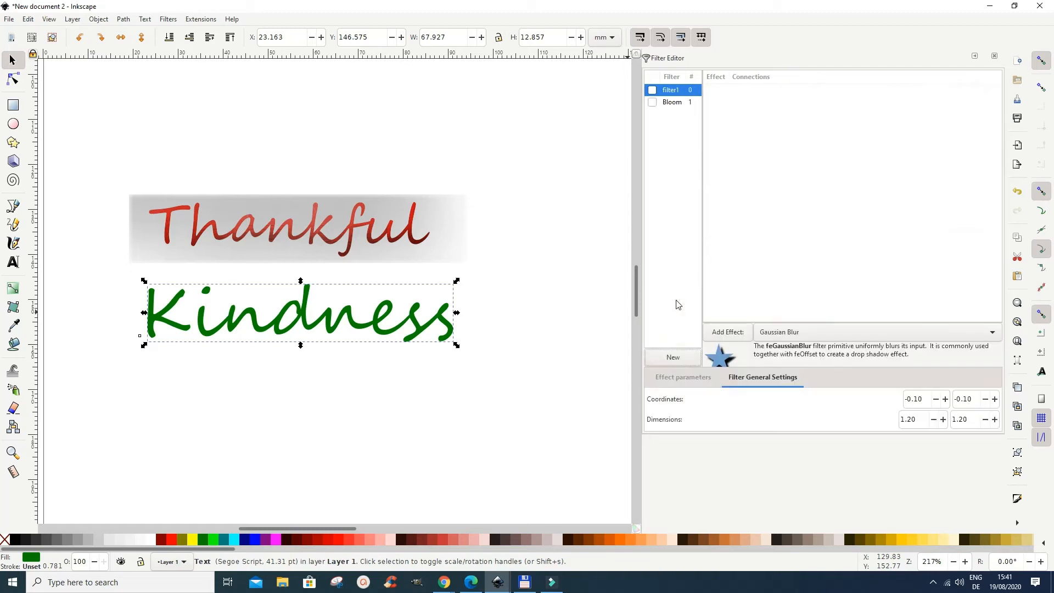
Rename the new filter in the Filter Editor as "drop".
right_click(680, 92)
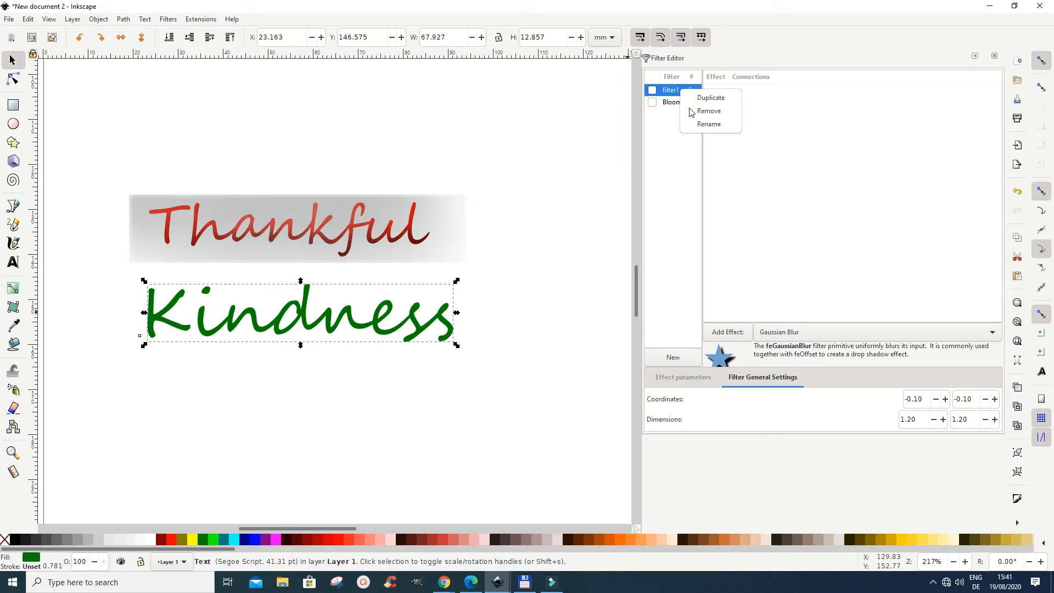
left_click(697, 126)
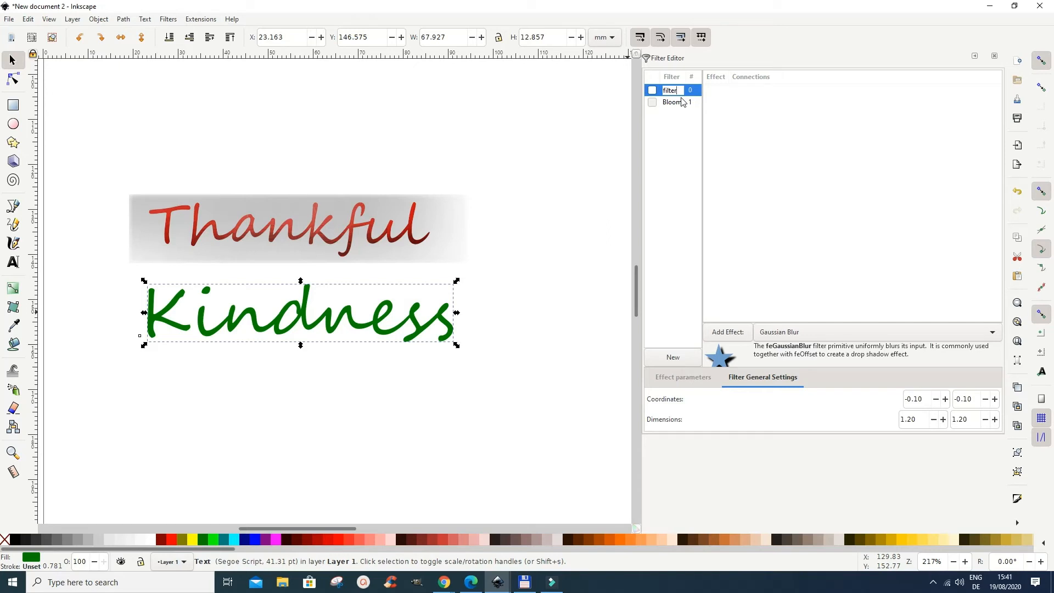
key("End")
key("BackSpace")
key("BackSpace")
key("BackSpace")
key("BackSpace")
key("BackSpace")
type("d")
key("BackSpace")
key("BackSpace")
key("BackSpace")
type("drop")
key("Return")
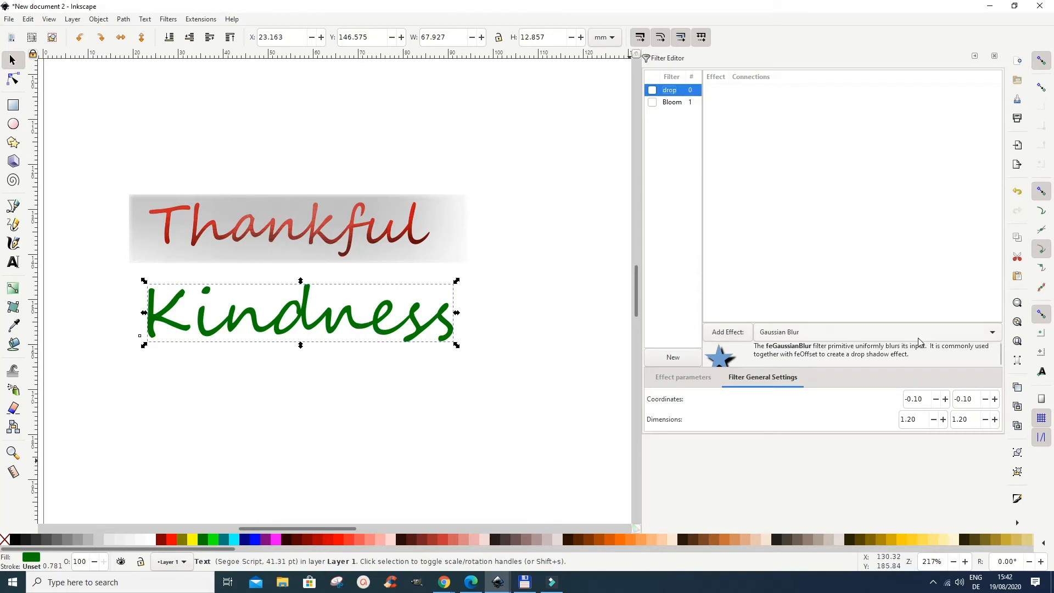
Add an Offset effect to the "drop" filter and apply that filter to the "Kindness" text.
left_click(997, 333)
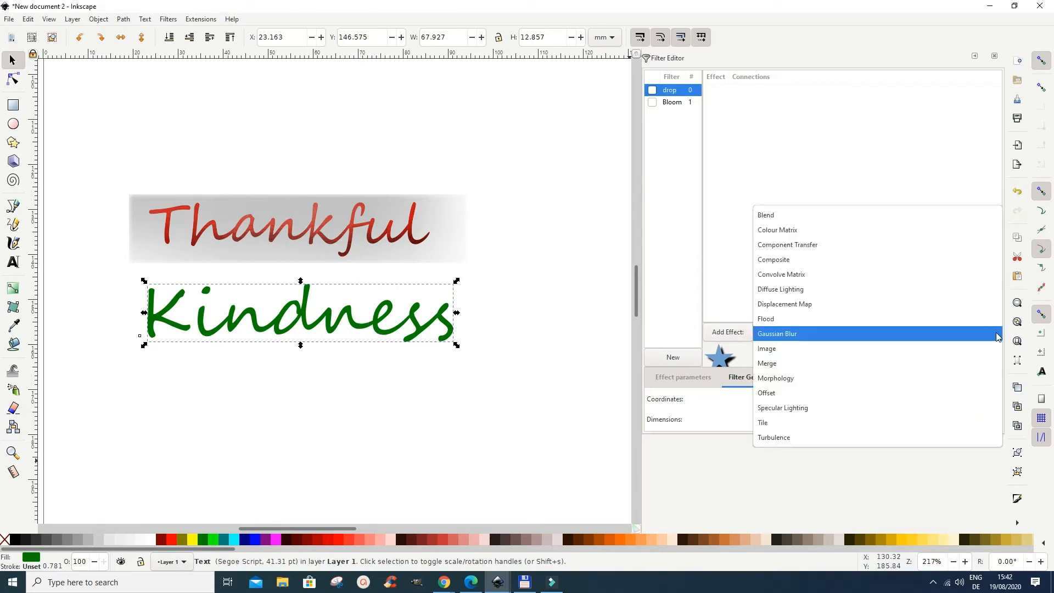
left_click(819, 393)
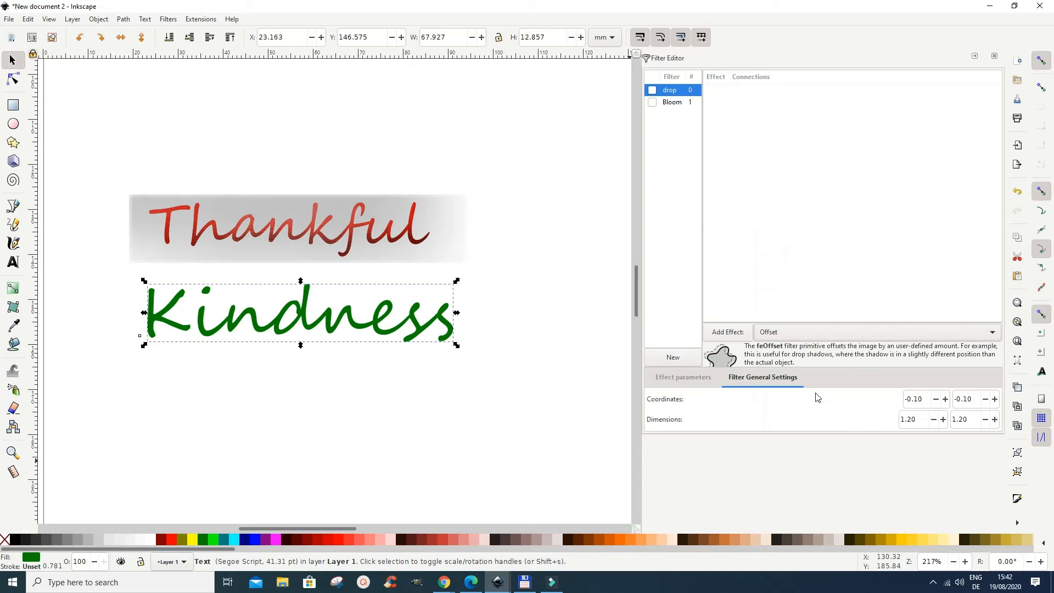
left_click(733, 333)
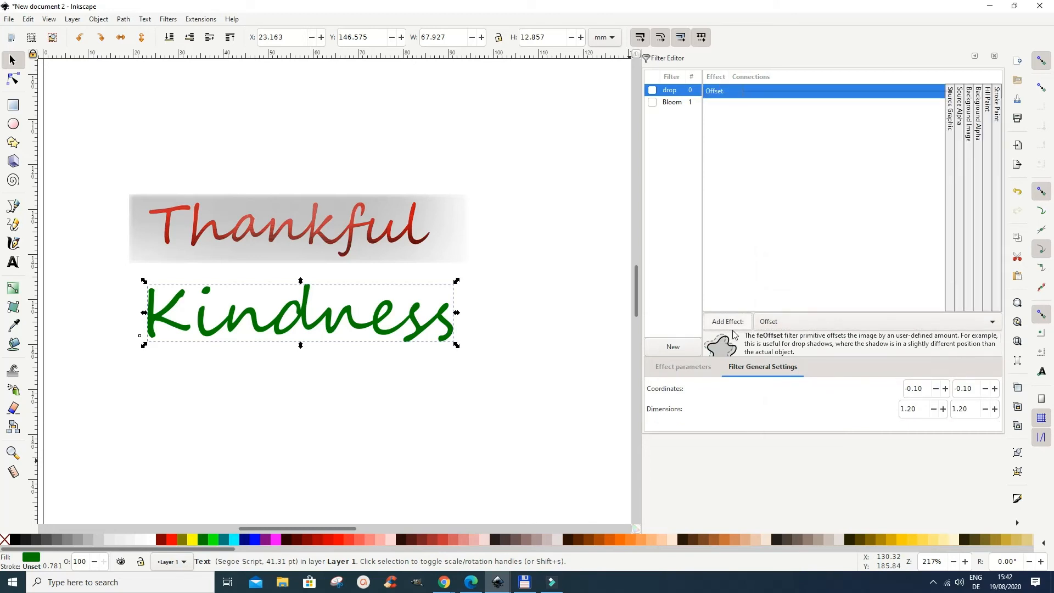
left_click(653, 90)
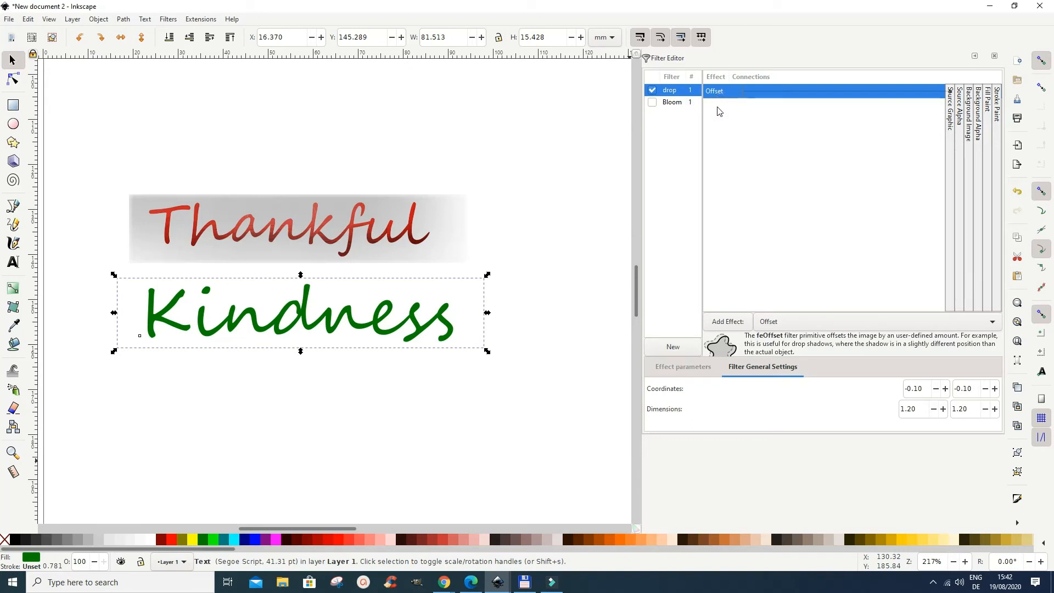
Shift the "Kindness" text with the Offset effect, using Delta X 5.41 and Delta Y 1.80.
left_click(691, 373)
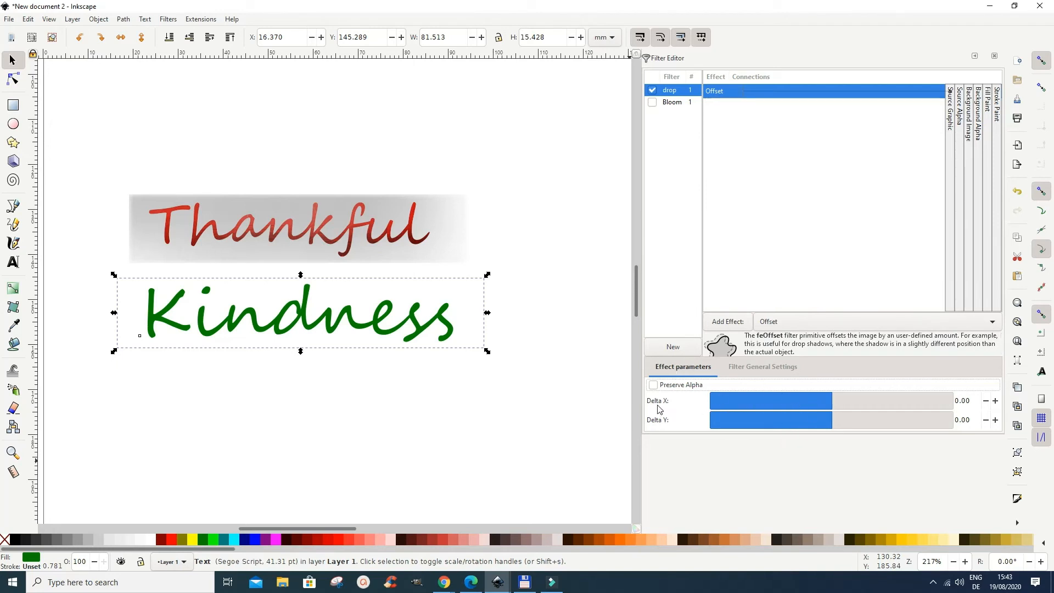
left_click(839, 401)
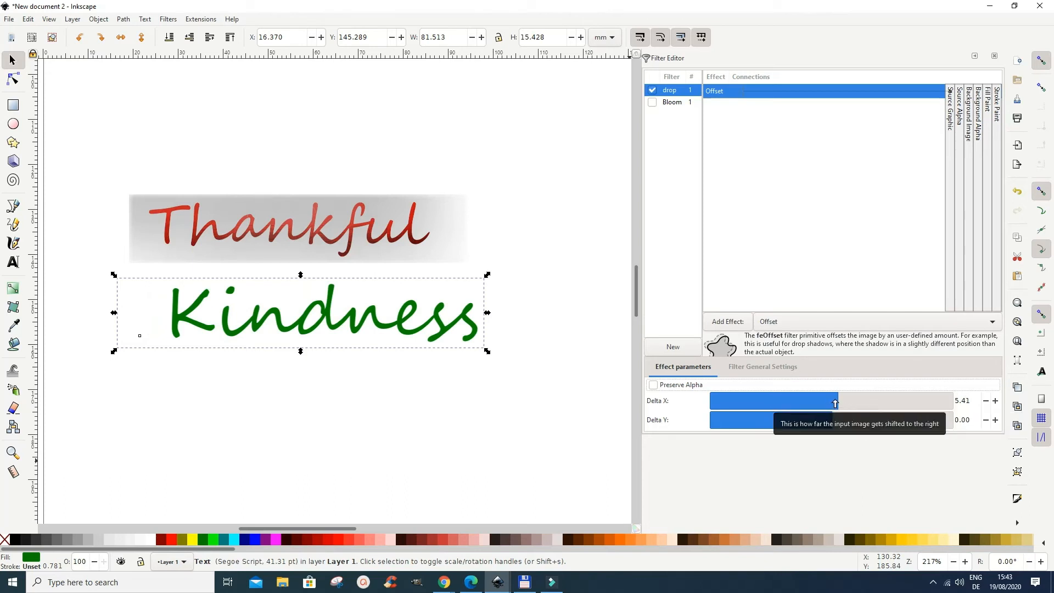
left_click(835, 421)
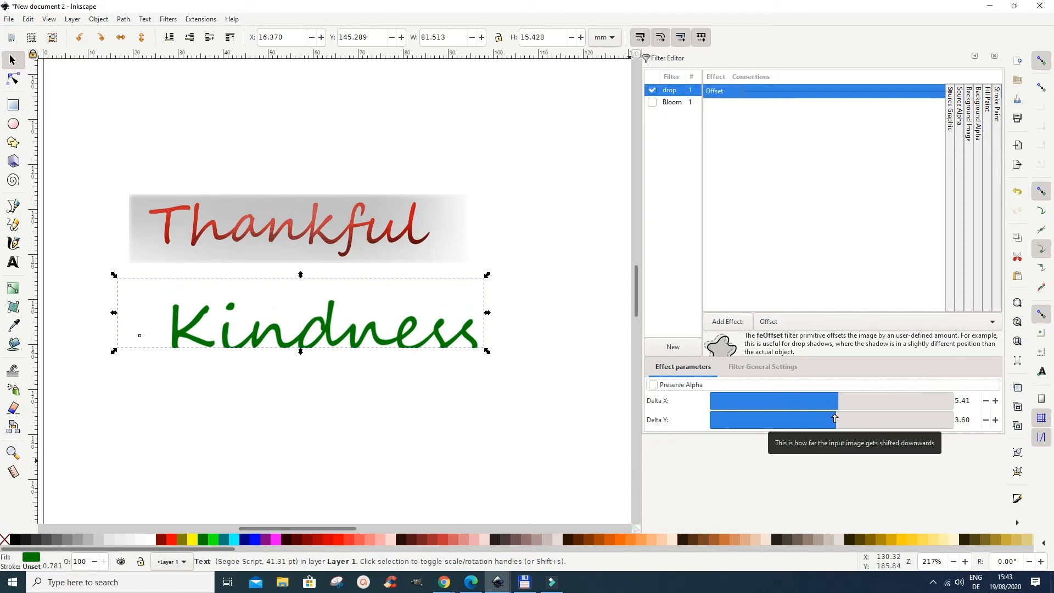
left_click(833, 420)
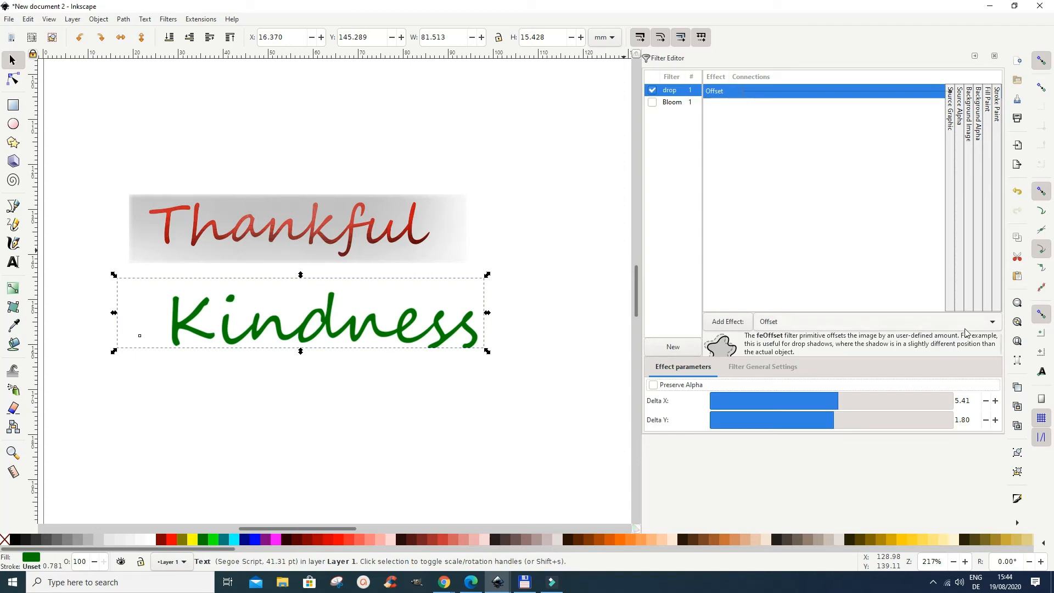
Add a Colour Matrix effect to the "drop" filter and set its type to Saturate with value 0.00.
left_click(991, 322)
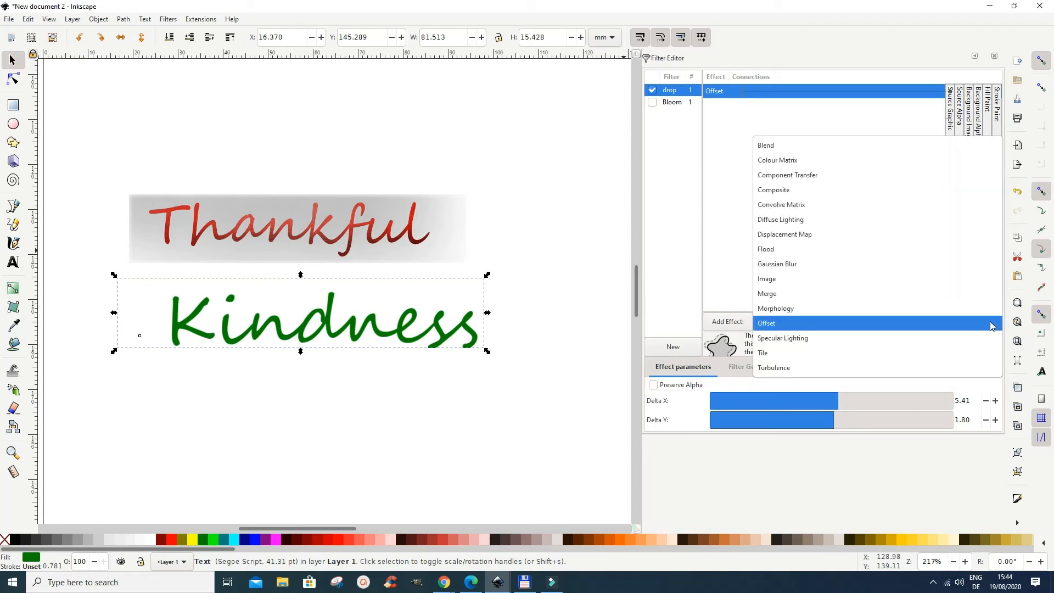
left_click(795, 165)
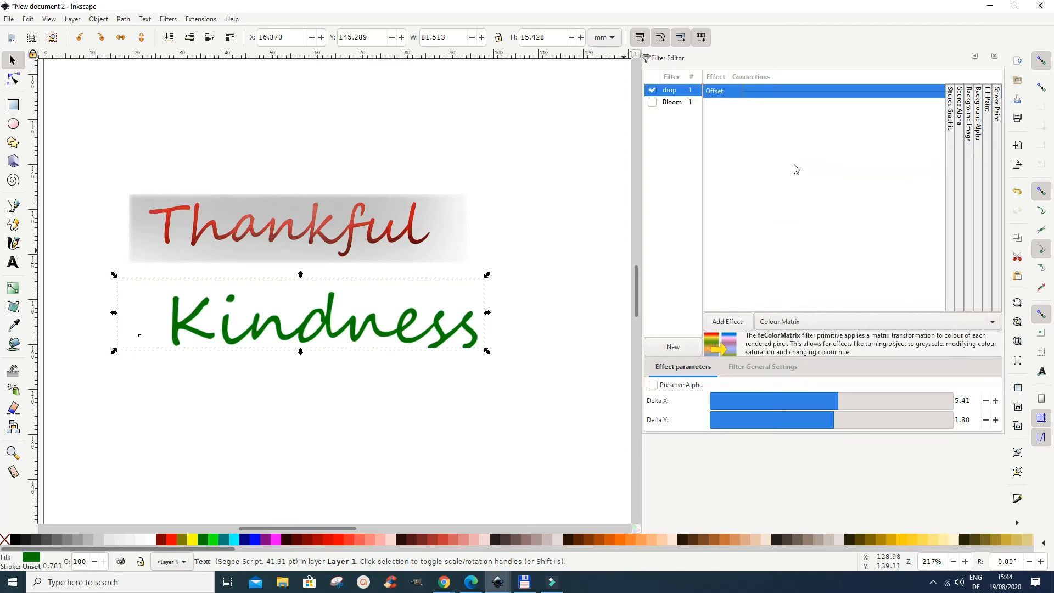
left_click(733, 324)
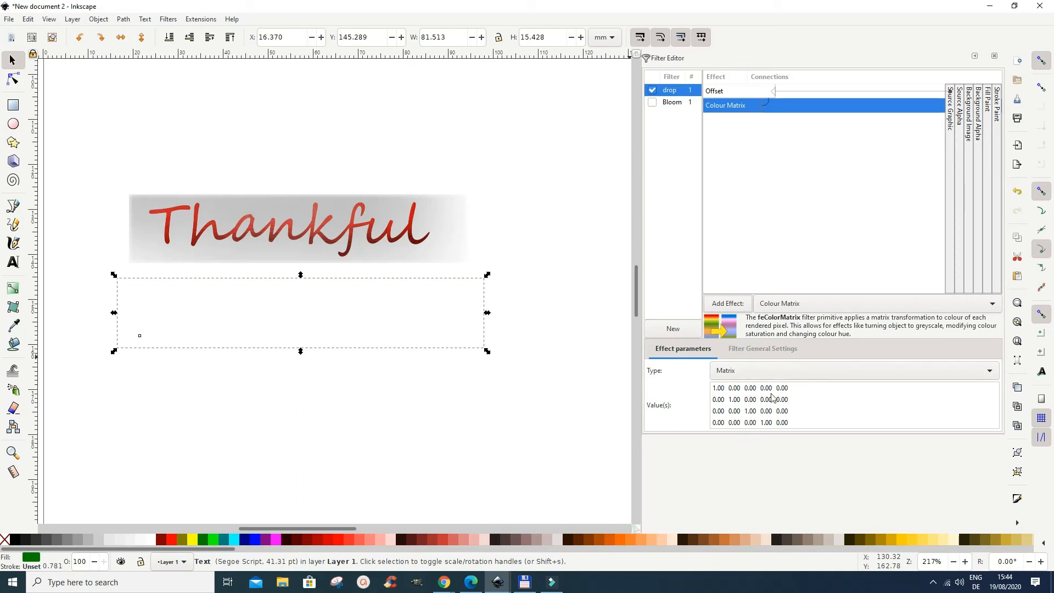
left_click(991, 374)
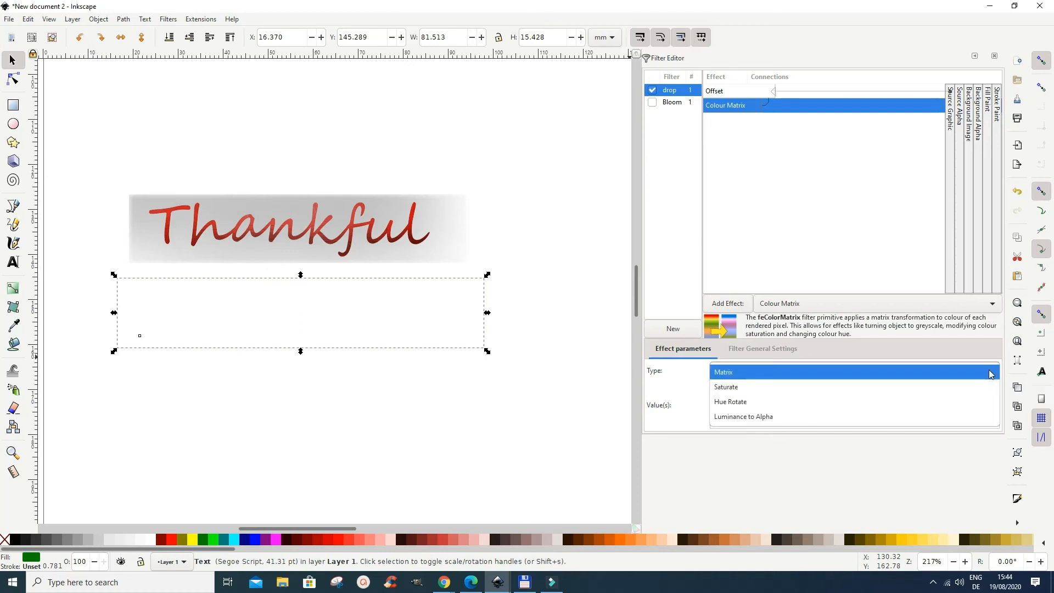
left_click(745, 393)
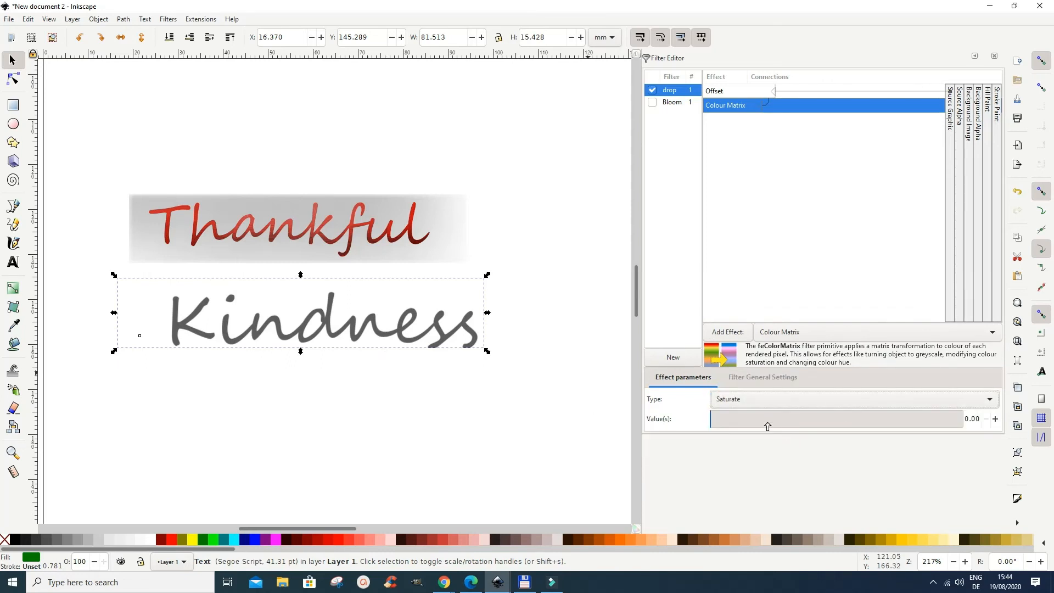
Try the Hue Rotate and Luminance to Alpha types for the Colour Matrix effect, then return to Saturate.
left_click(991, 403)
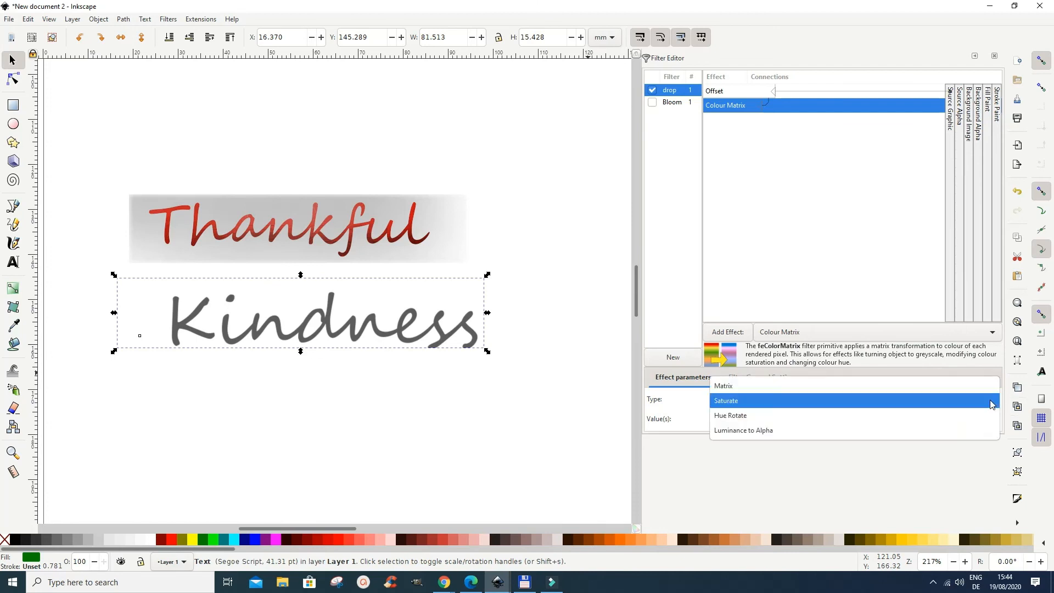
left_click(743, 416)
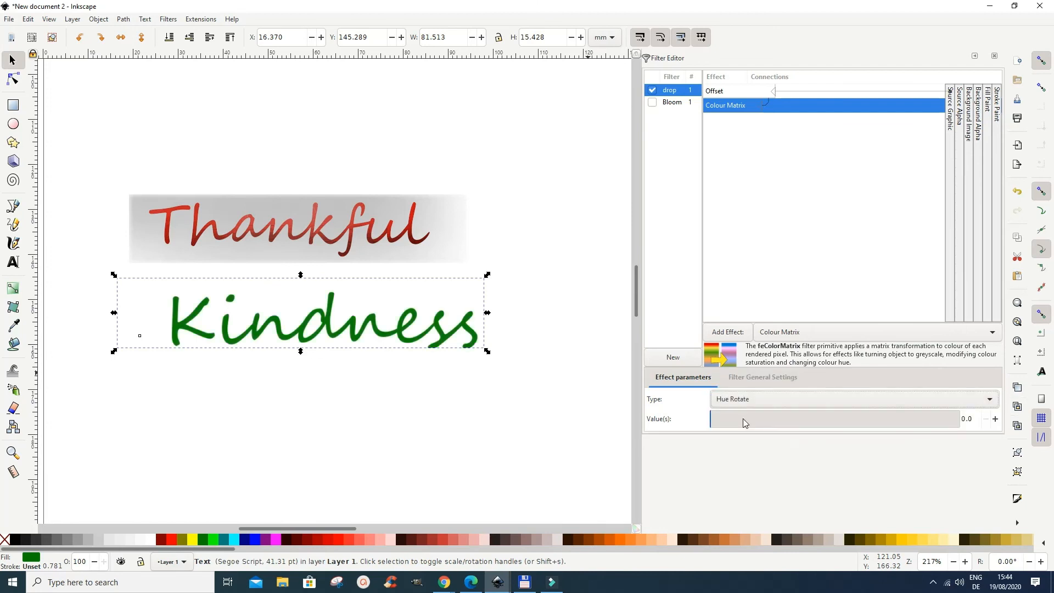
left_click(991, 402)
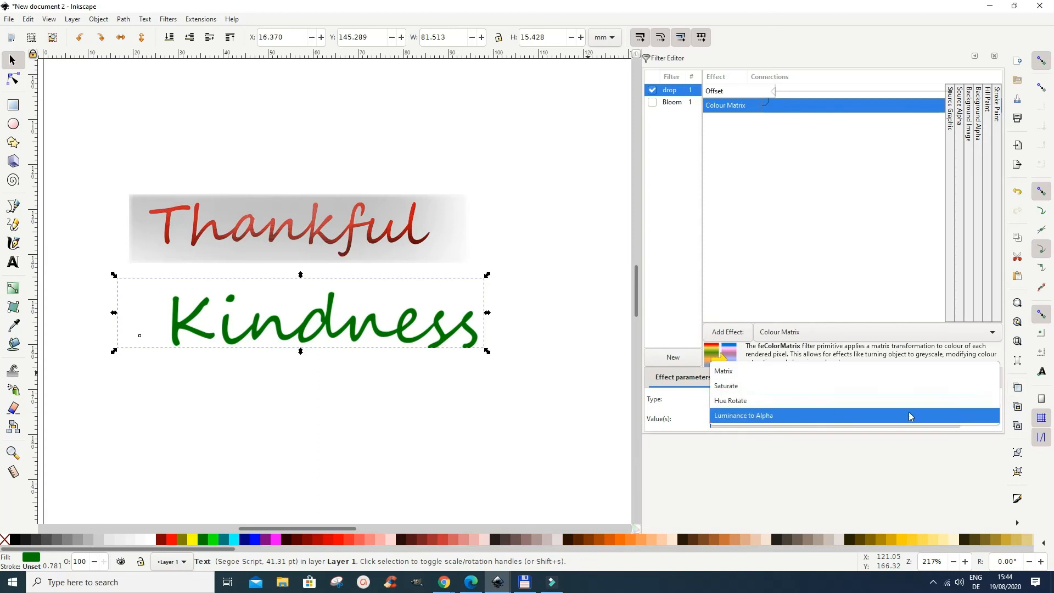
left_click(793, 416)
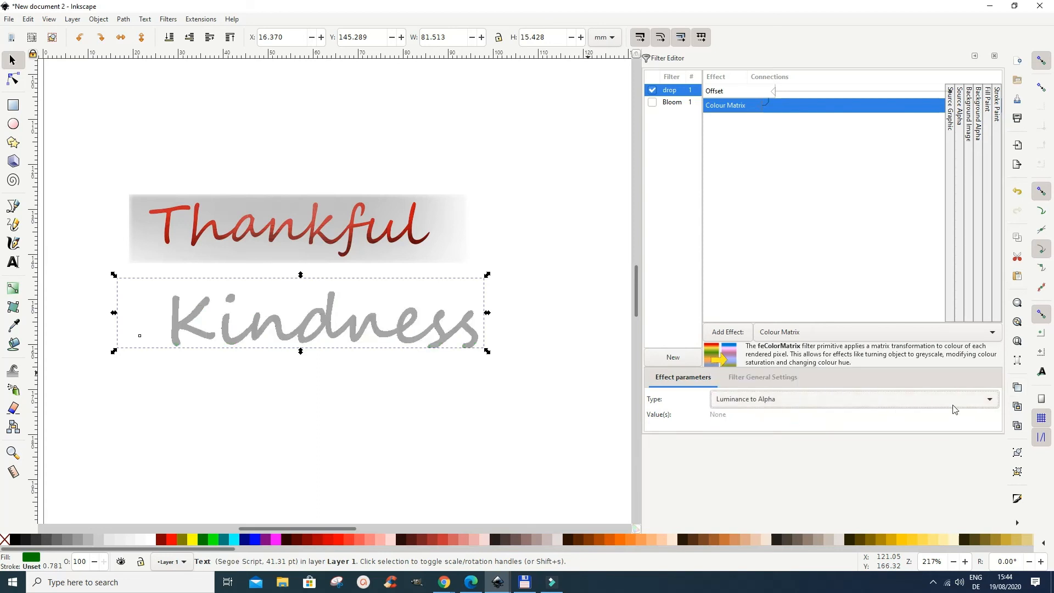
left_click(987, 400)
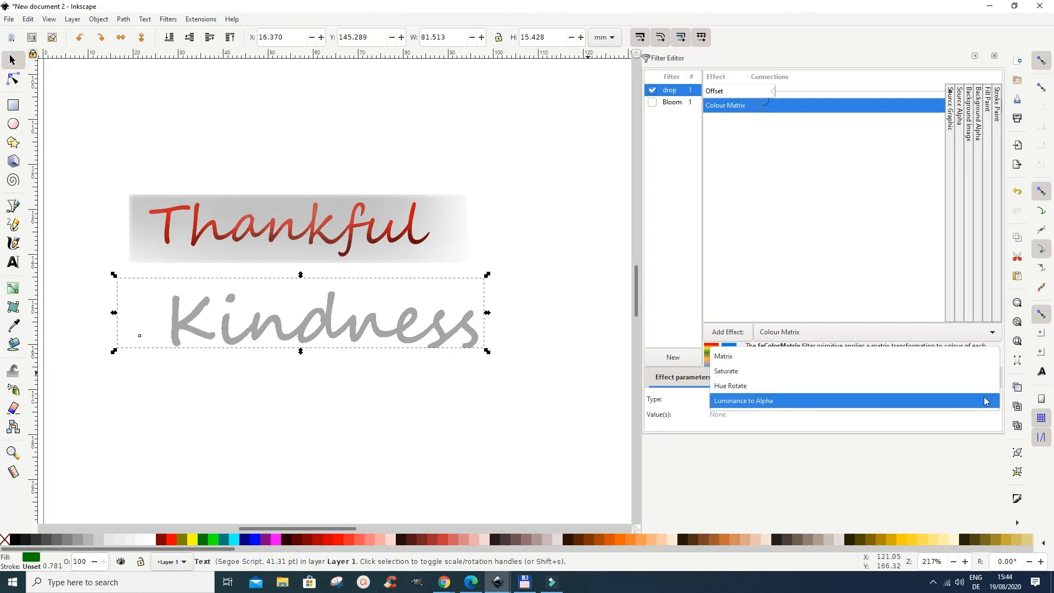
left_click(806, 375)
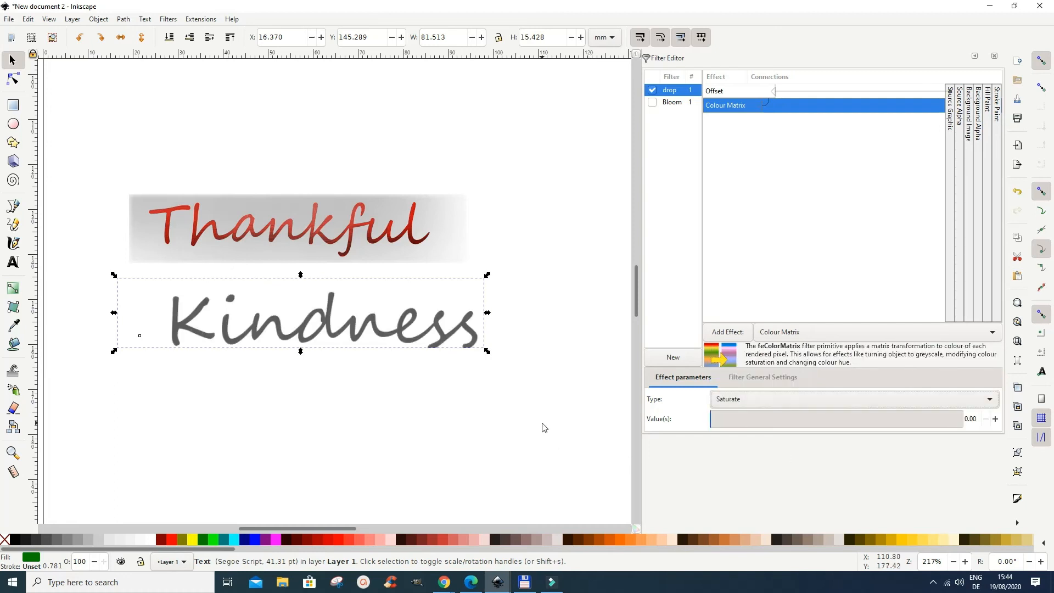
Add a Merge effect and connect its first input to the Colour Matrix and its second to Source Graphic.
scroll(591, 164, "down", 2)
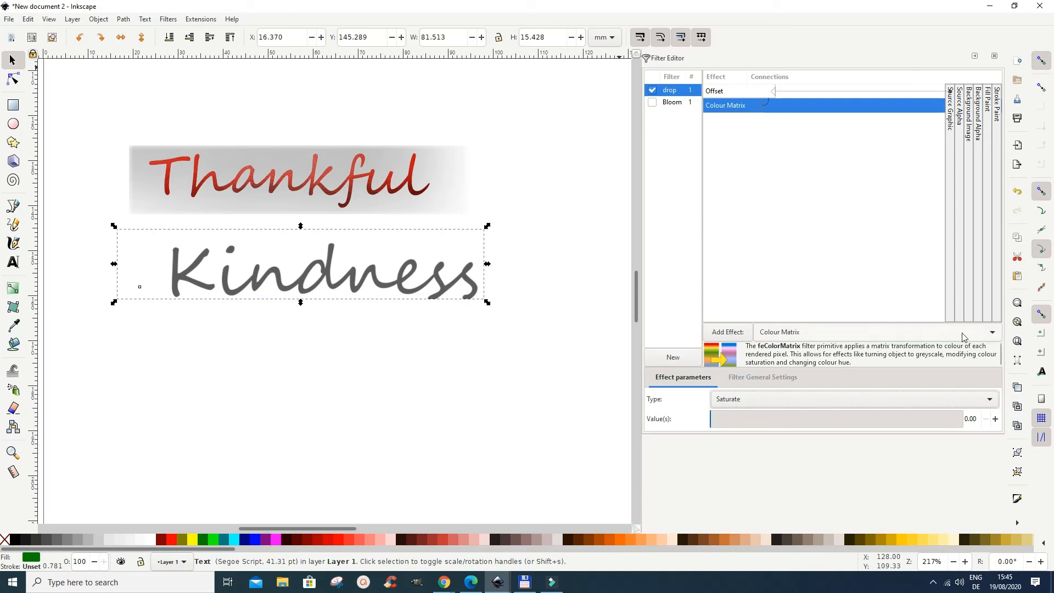
left_click(988, 332)
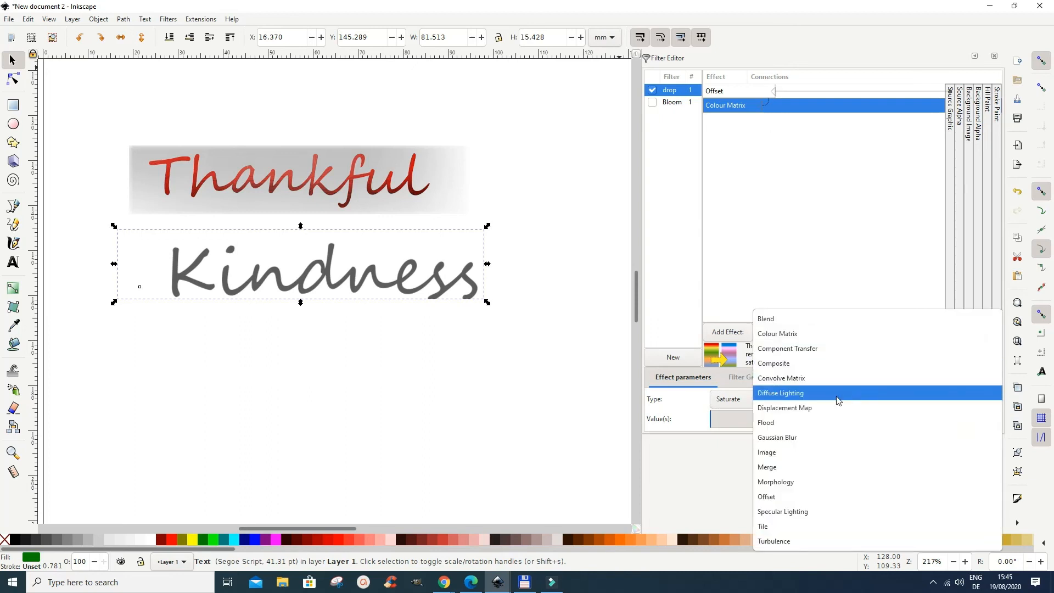
left_click(770, 469)
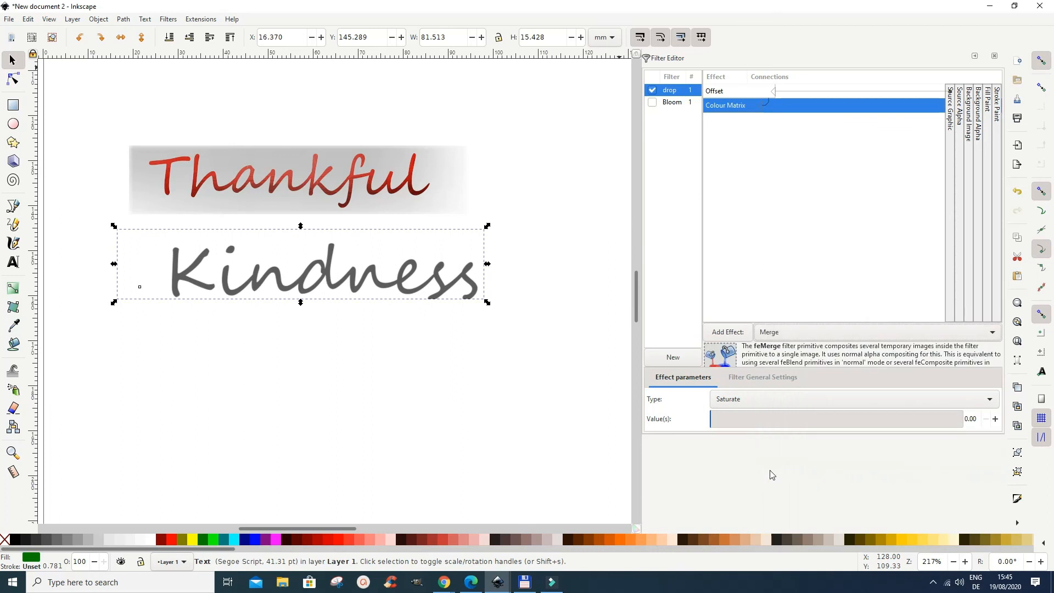
left_click(726, 332)
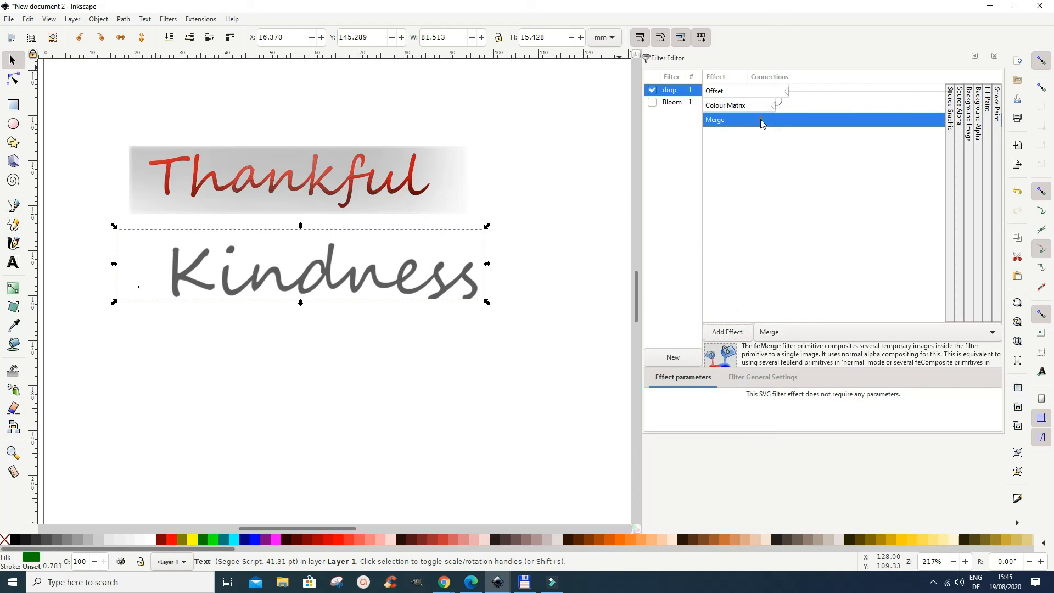
left_click_drag(761, 122, 771, 114)
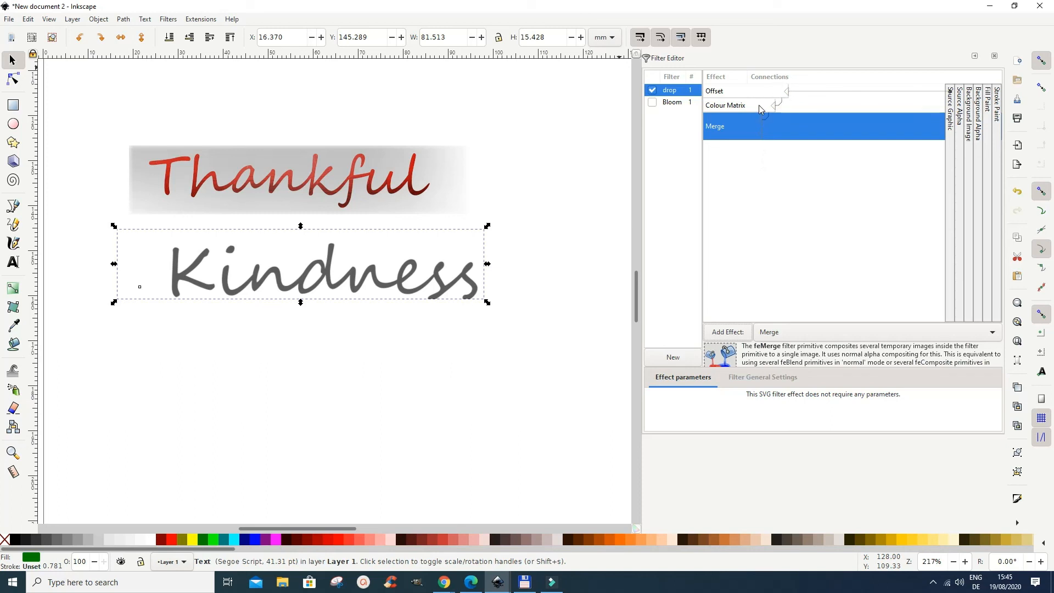
left_click_drag(759, 105, 949, 135)
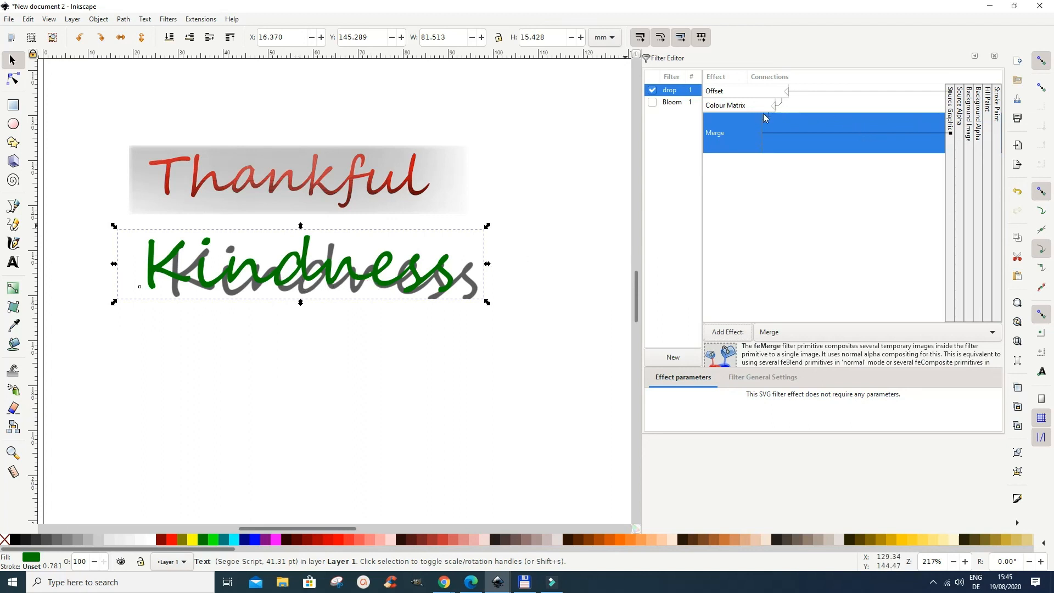
Select the Offset effect, try smaller horizontal shifts for the shadow and settle on Delta X 0.00.
left_click(739, 94)
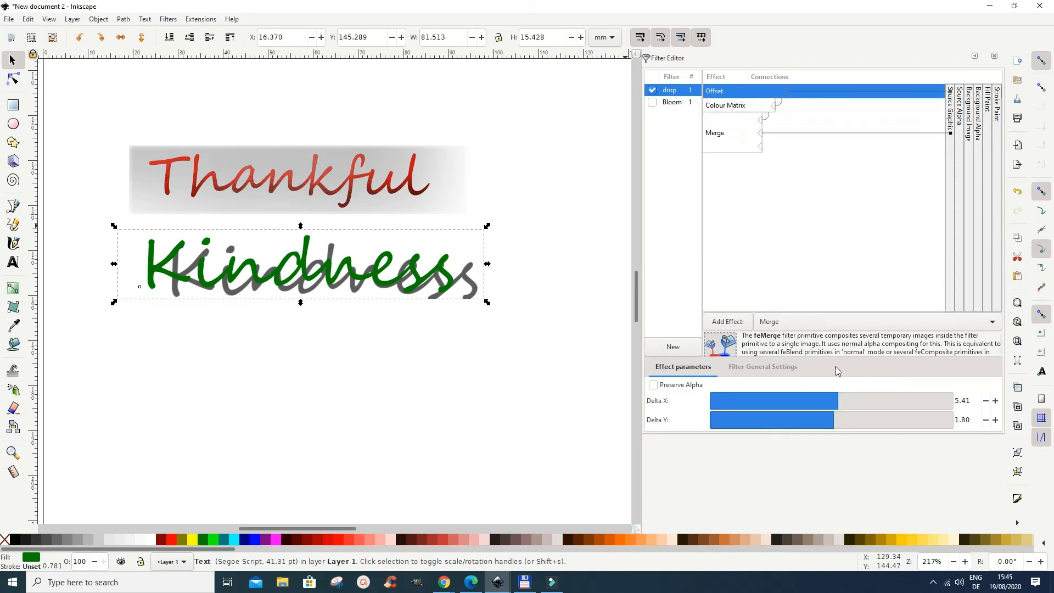
left_click(832, 403)
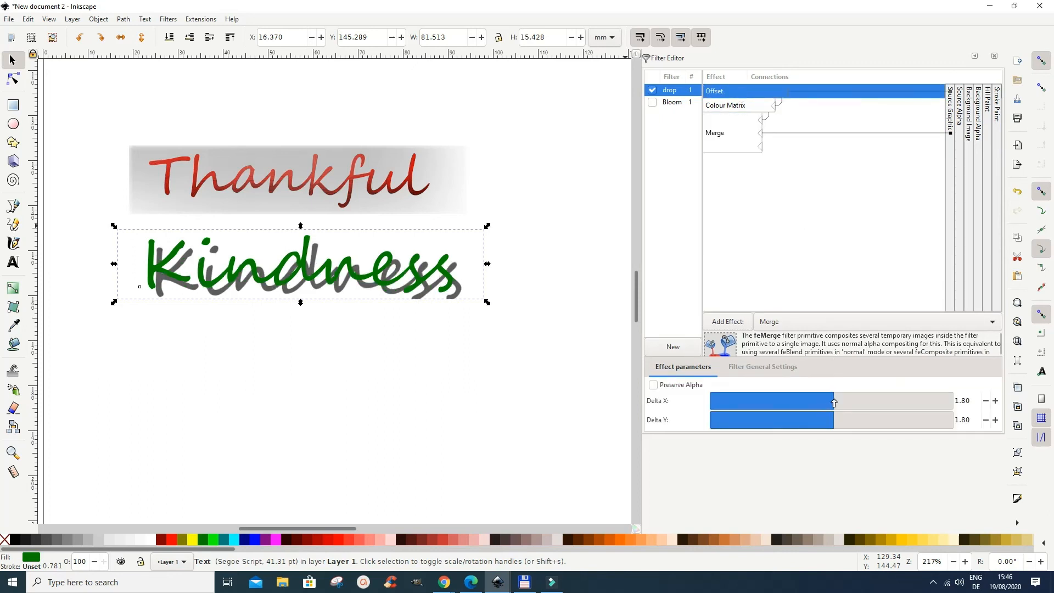
left_click(828, 402)
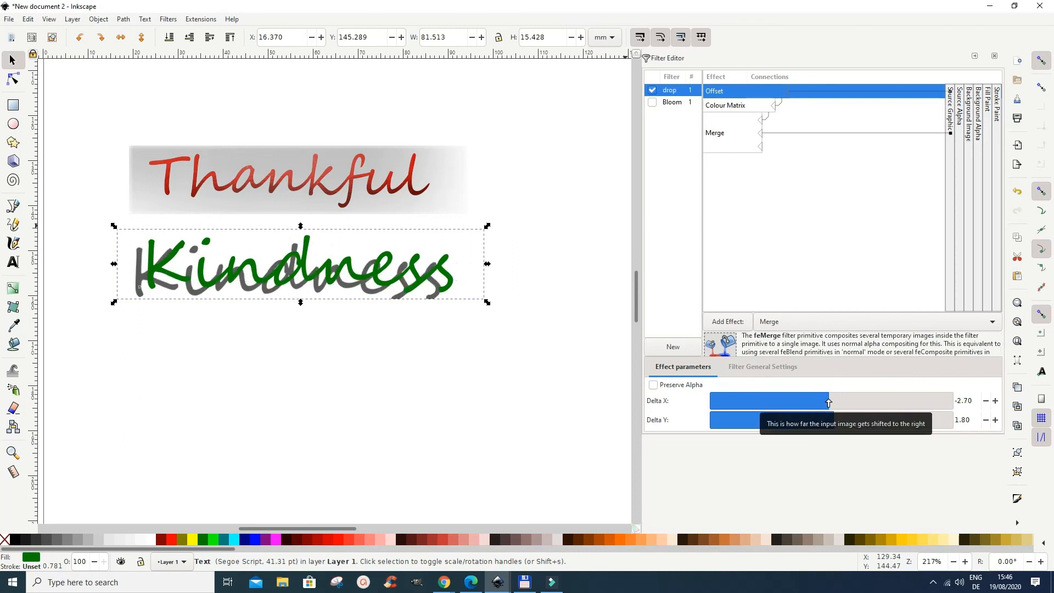
left_click(831, 404)
left_click(832, 404)
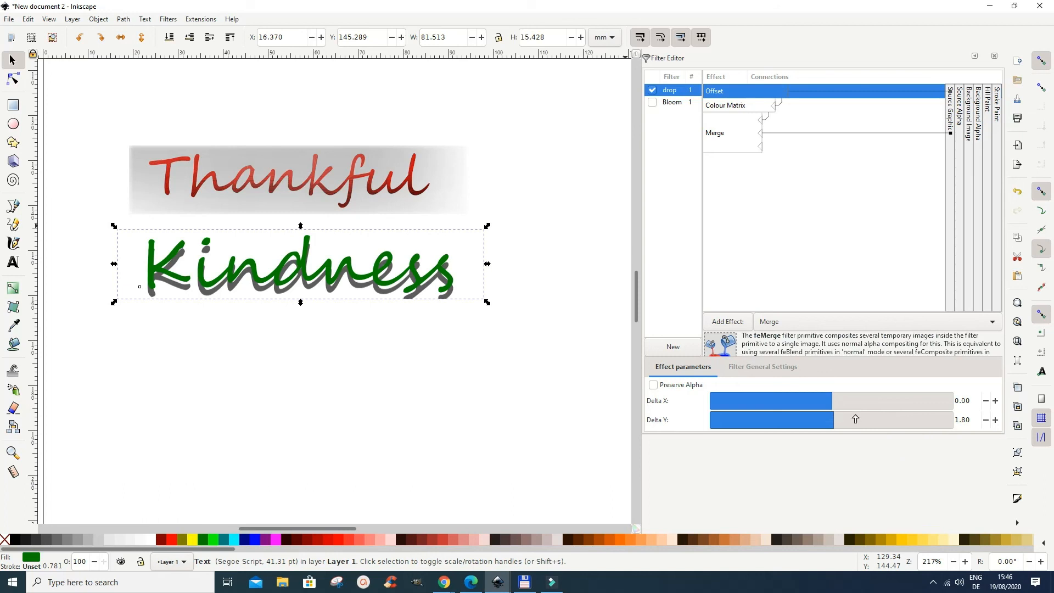
Fine-tune the shadow's Offset effect to Delta X 0.50 and Delta Y 1.30, and deselect the text.
left_click(966, 400)
key("BackSpace")
type("5")
left_click(965, 420)
key("BackSpace")
type("8")
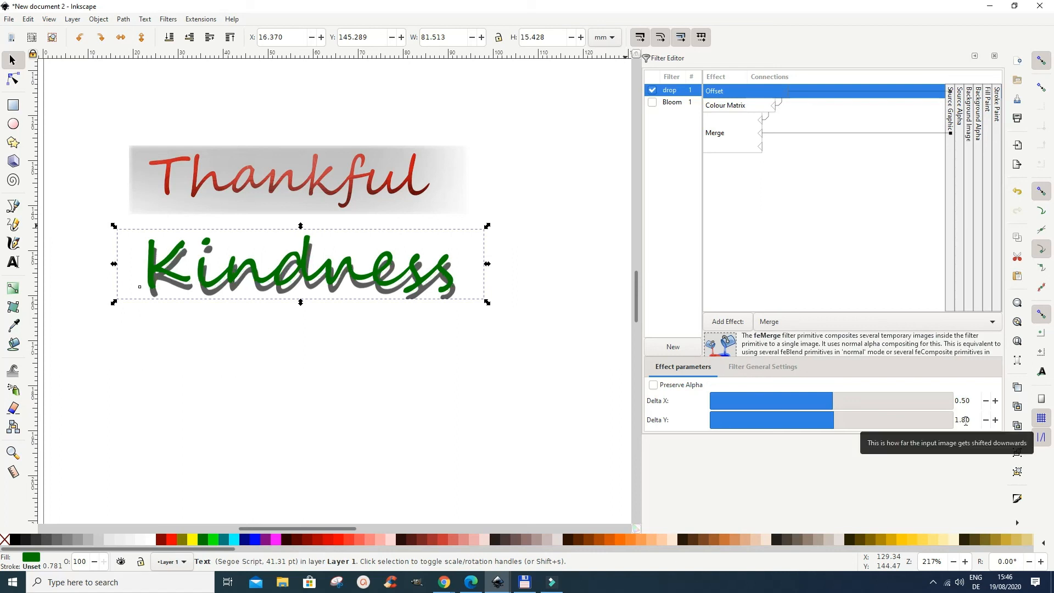
key("BackSpace")
type("5")
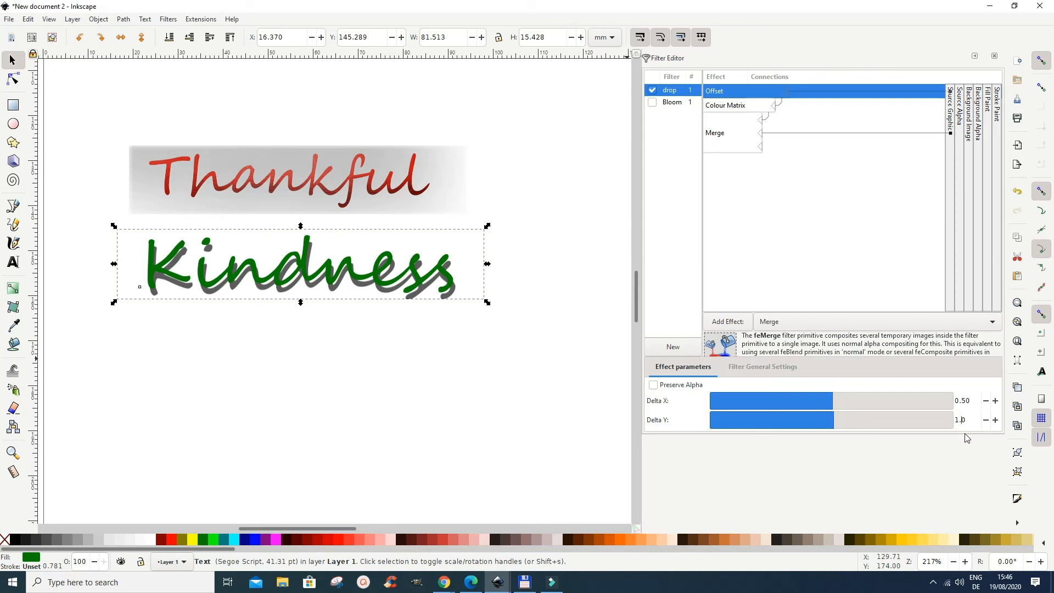
type("0")
key("Return")
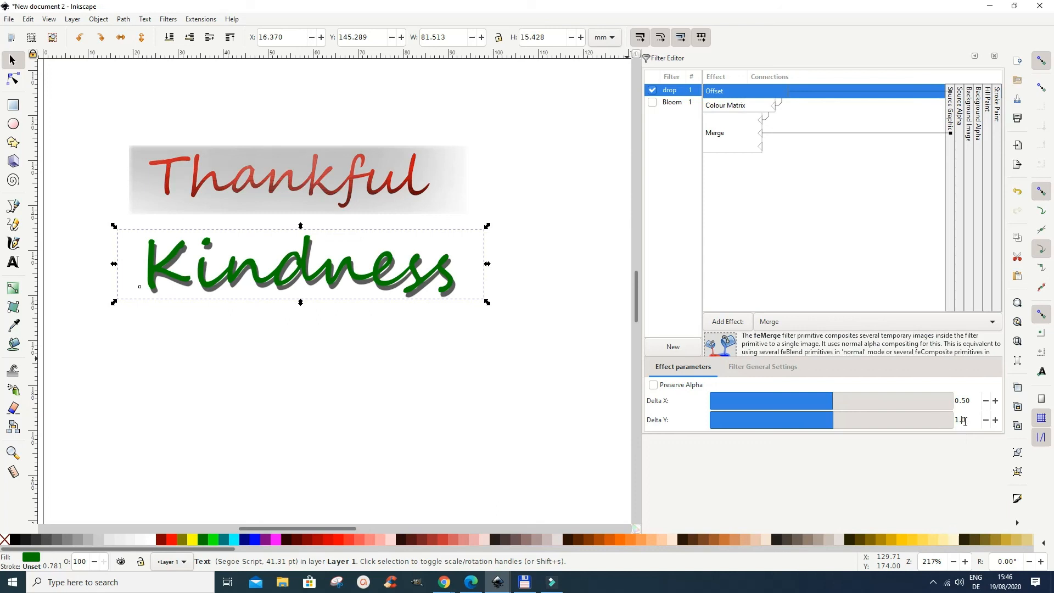
scroll(964, 421, "up", 2)
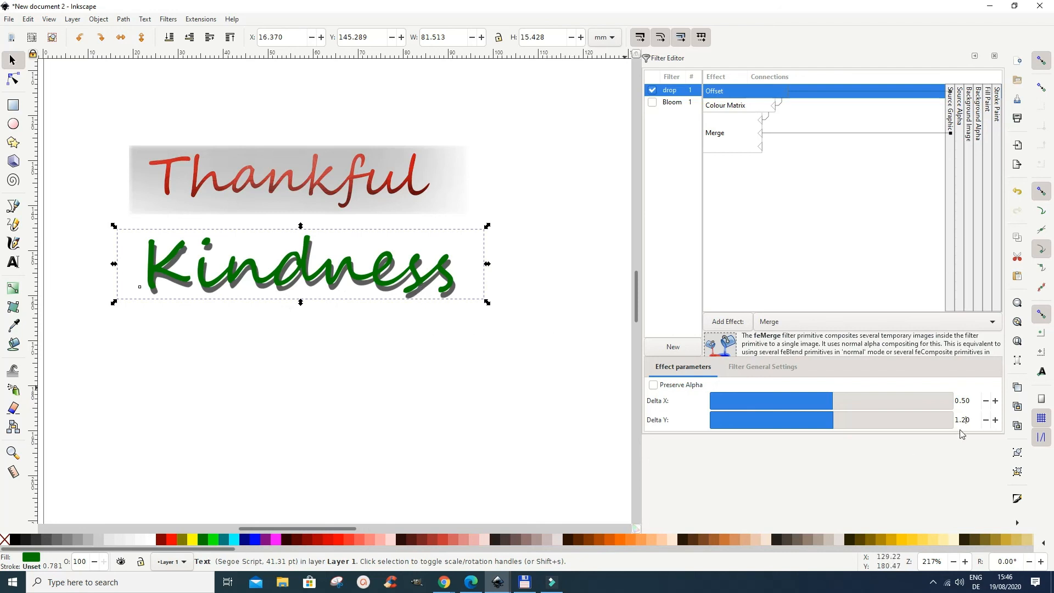
left_click(571, 375)
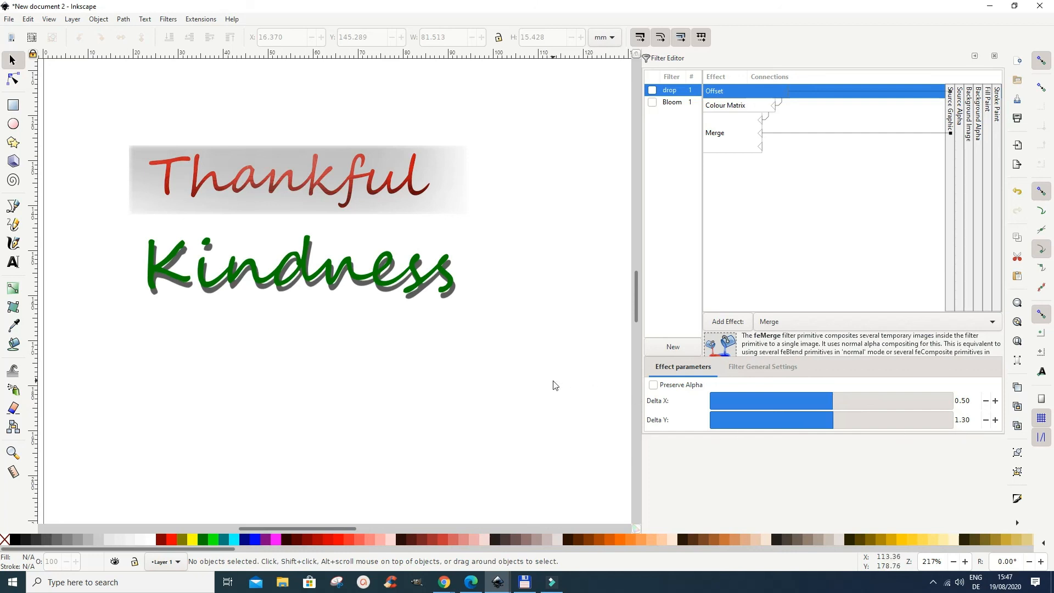
Change the fill of the "Kindness" text to bright red and deselect it.
left_click(378, 284)
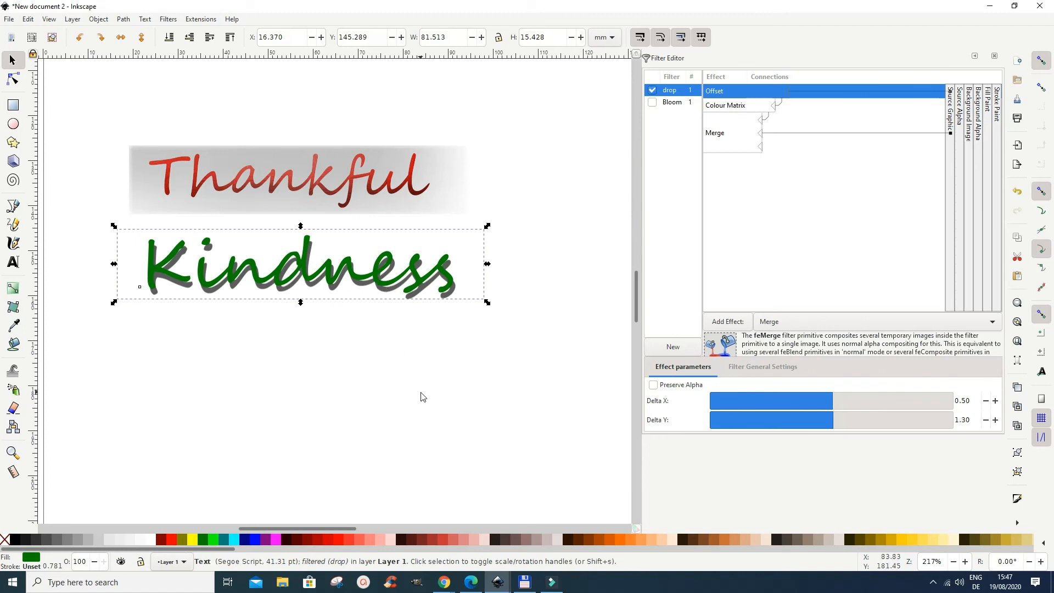
left_click(338, 539)
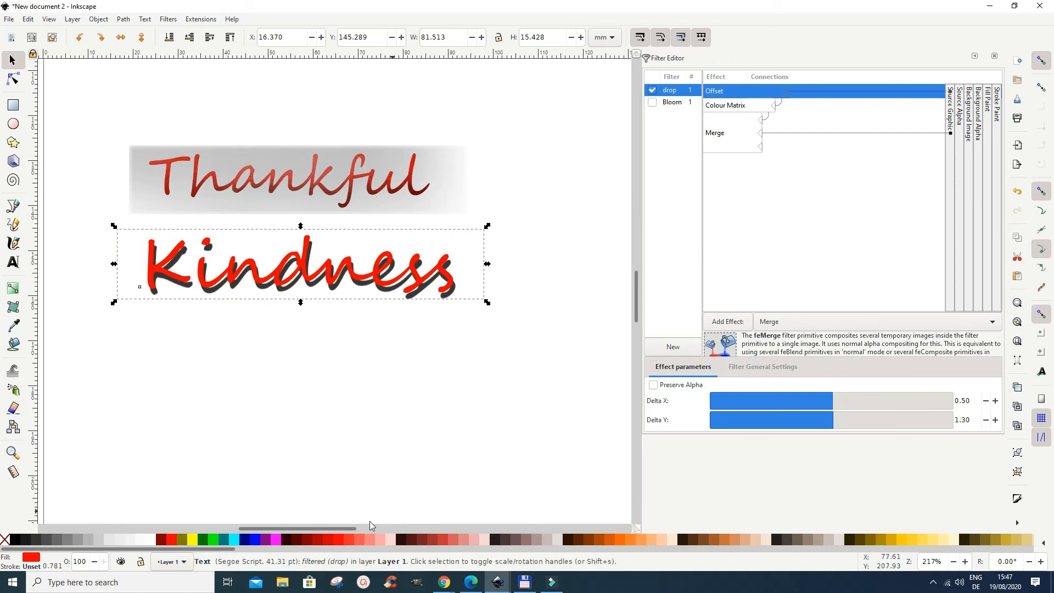
left_click(490, 439)
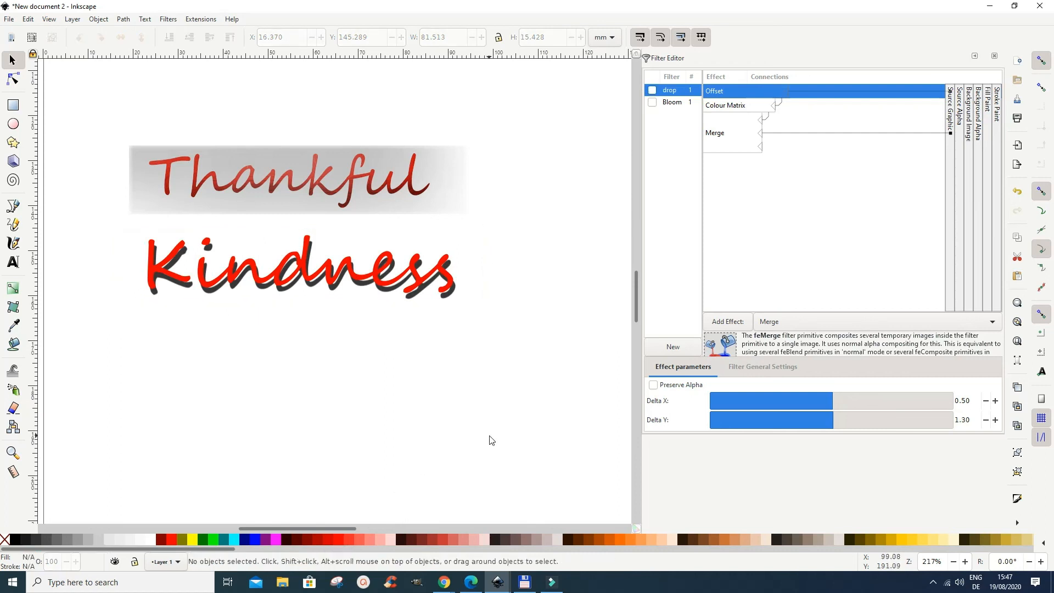